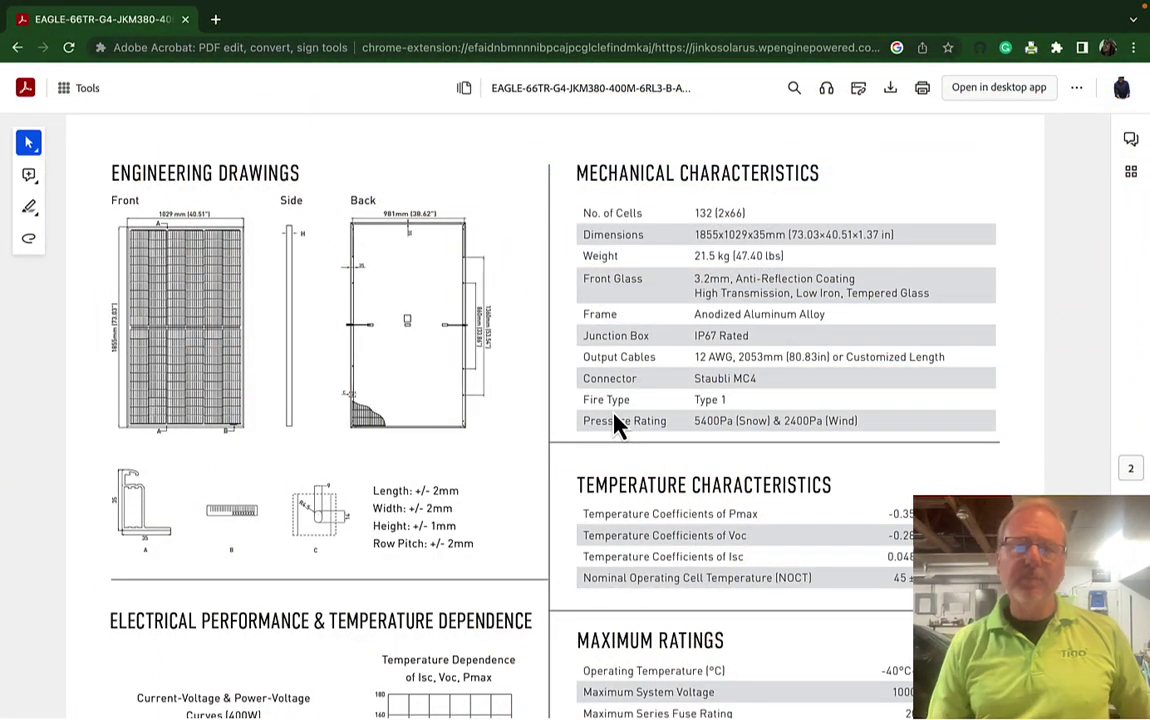
# Examine the Electrical Characteristics table for the JKM380M-6RL3-B module in the datasheet.
pyautogui.scroll(-10, 617, 425)
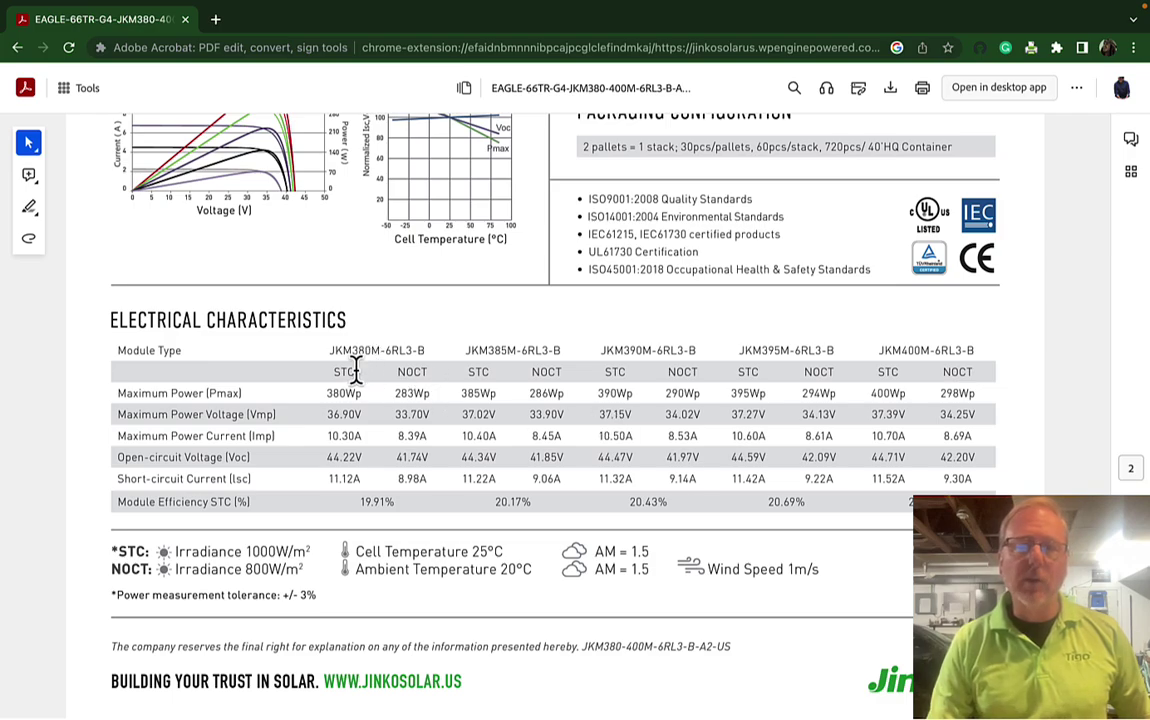
pyautogui.hotkey('ctrl', '=')
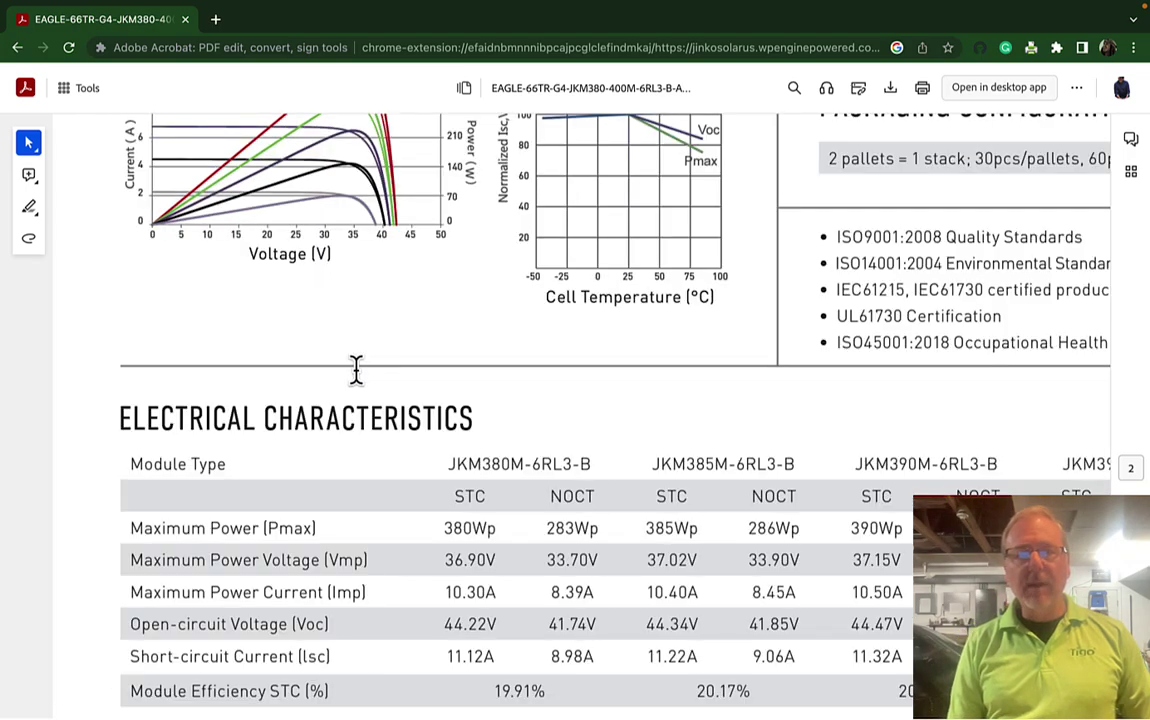
pyautogui.hotkey('ctrl', '=')
pyautogui.scroll(-5, 359, 380)
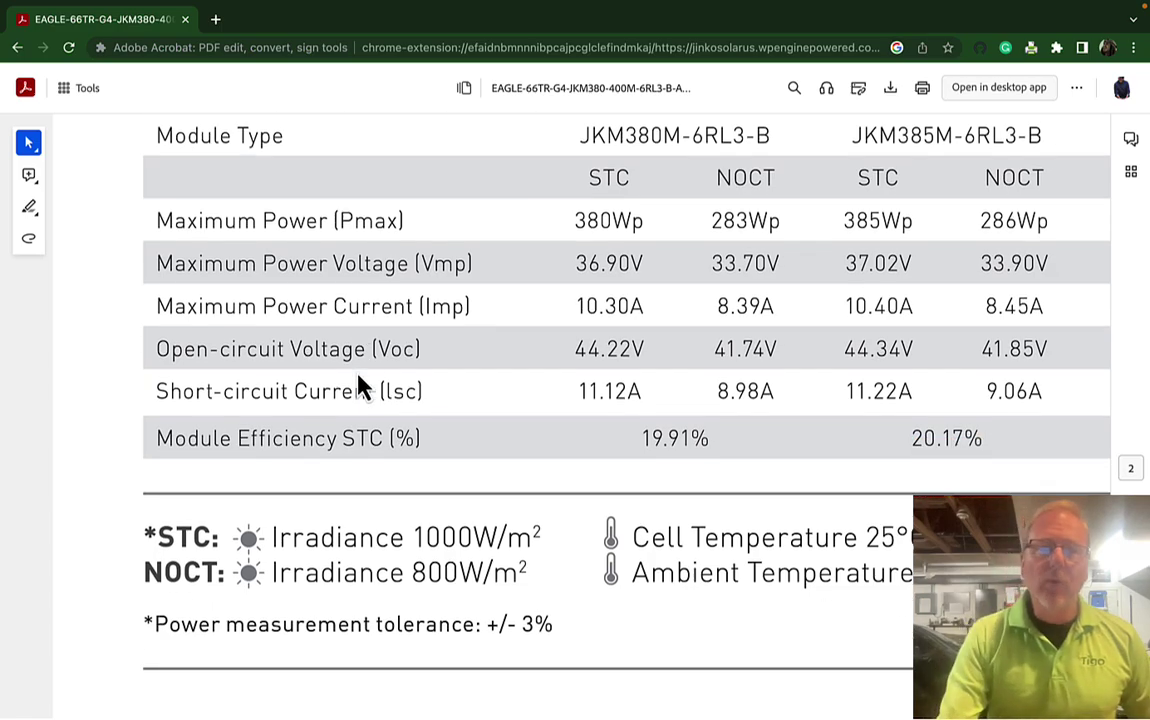
pyautogui.scroll(3, 360, 387)
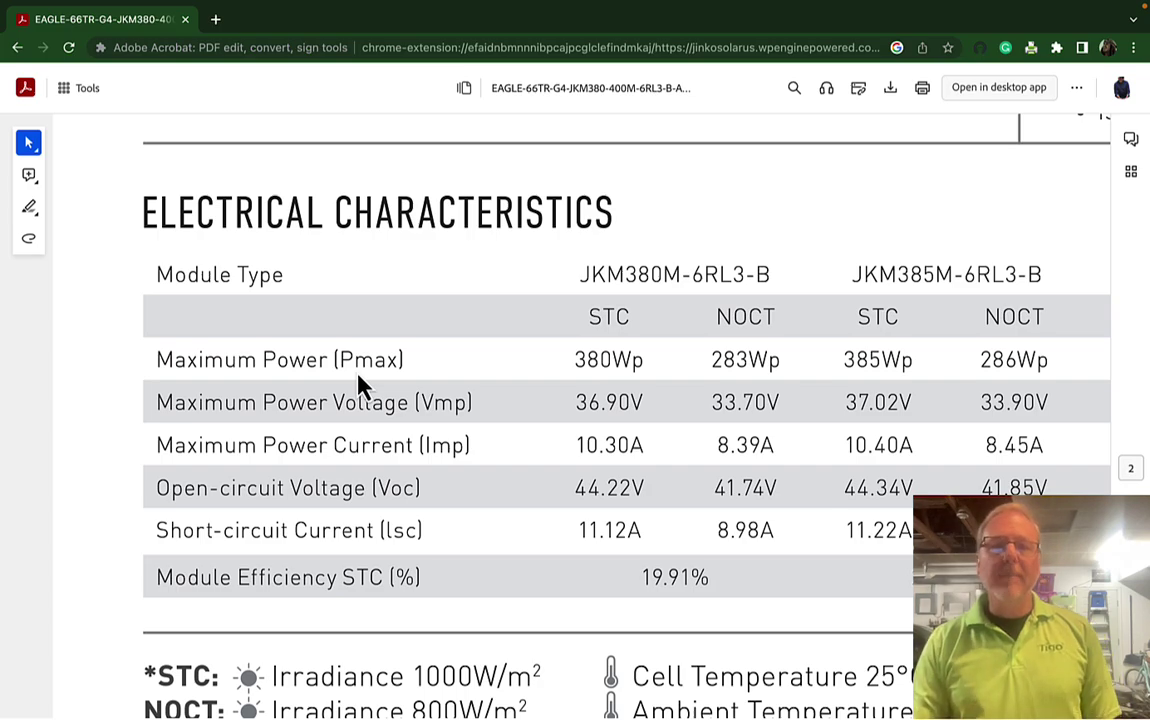
pyautogui.scroll(-2, 360, 387)
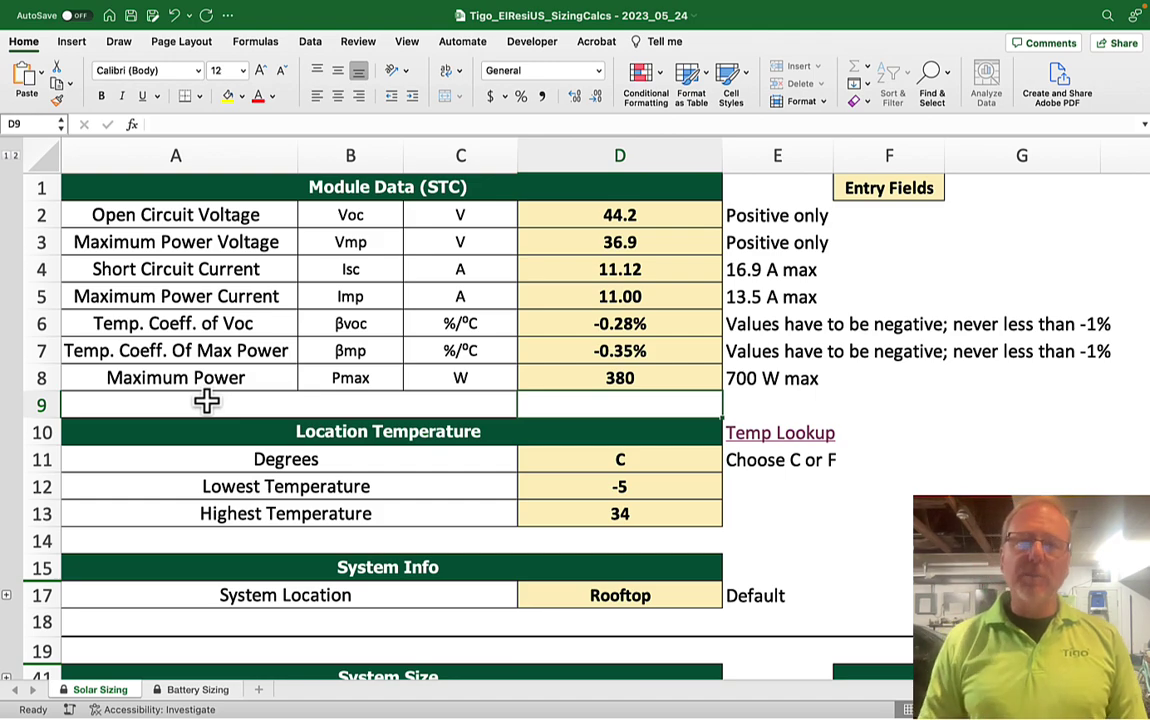
# Switch to the module datasheet in the browser and examine the temperature coefficients under Temperature Characteristics.
pyautogui.press('super+Tab')
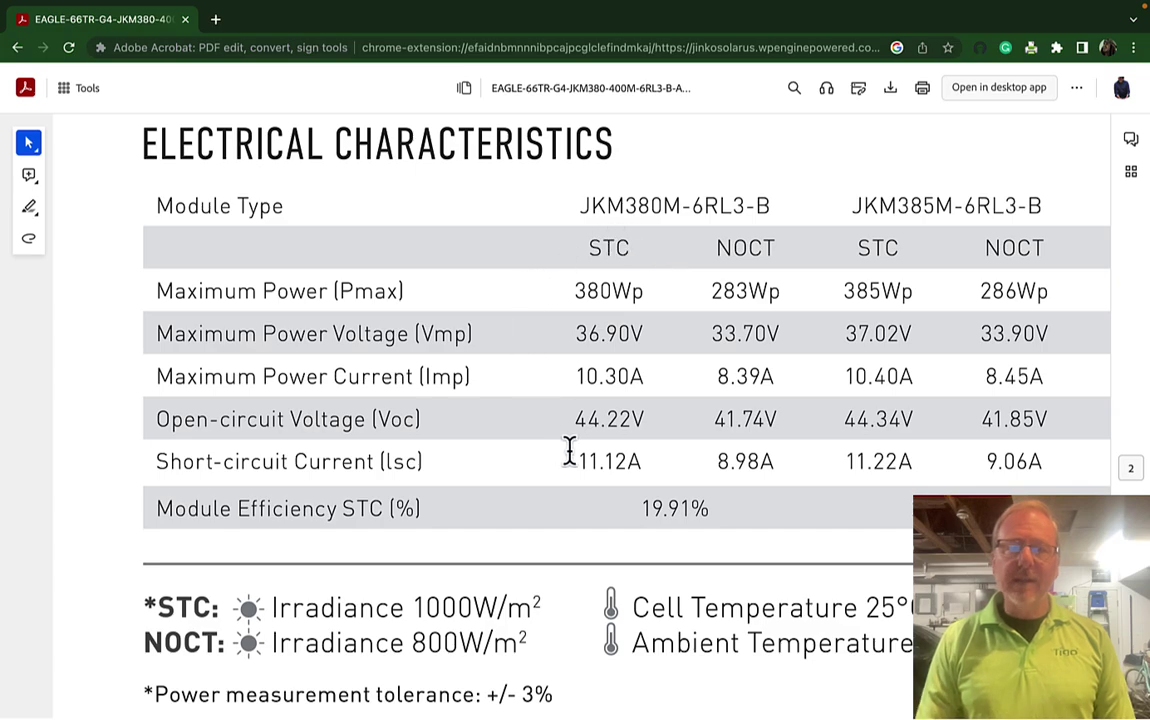
pyautogui.scroll(-3, 570, 452)
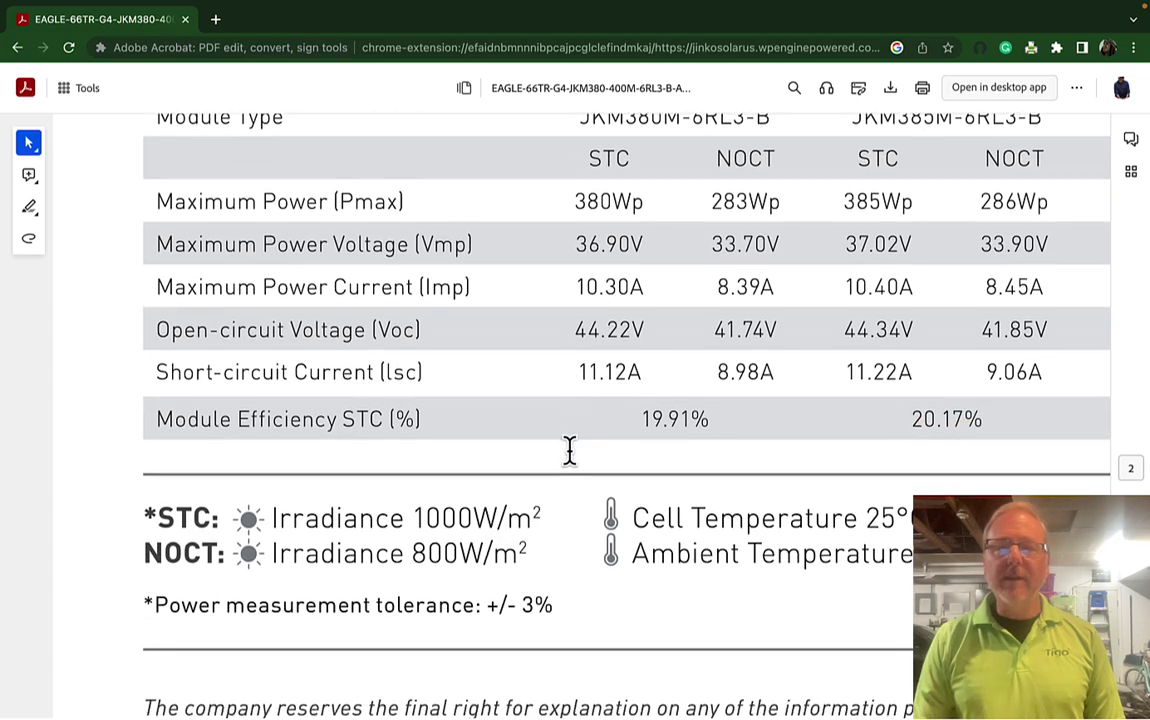
pyautogui.hscroll(8, 572, 455)
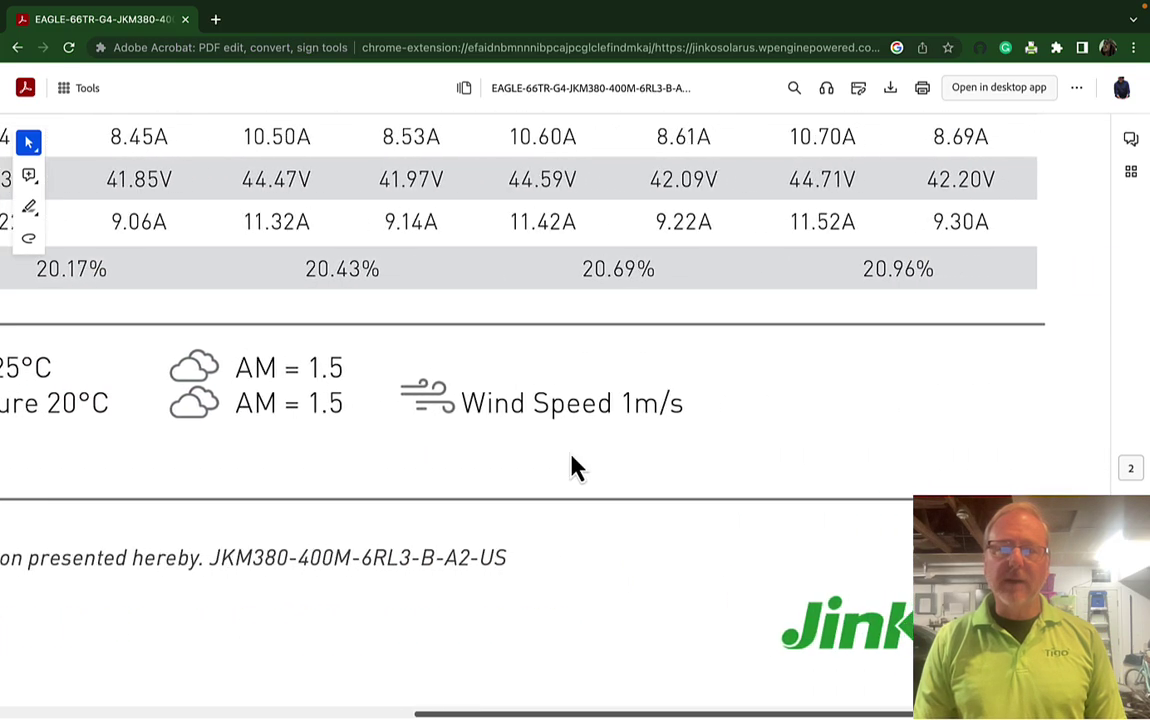
pyautogui.scroll(3, 570, 460)
pyautogui.hscroll(-8, 570, 460)
pyautogui.hscroll(3, 570, 452)
pyautogui.hscroll(9, 570, 452)
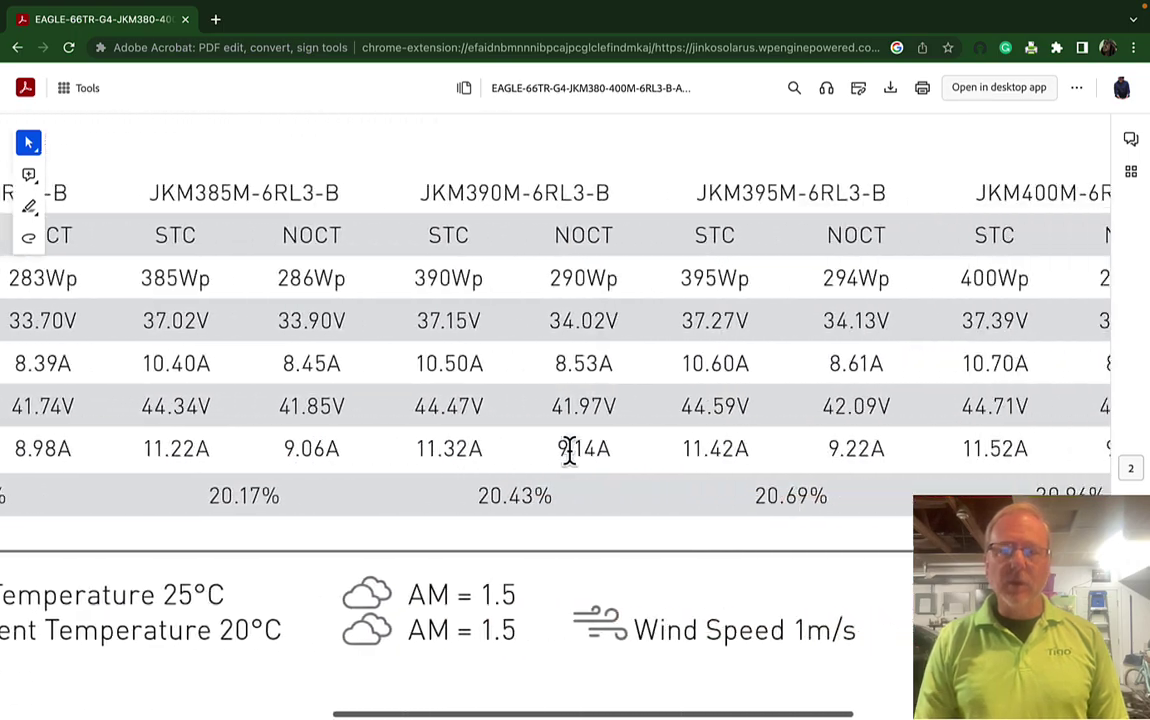
pyautogui.scroll(3, 575, 462)
pyautogui.hscroll(-3, 572, 466)
pyautogui.scroll(6, 572, 466)
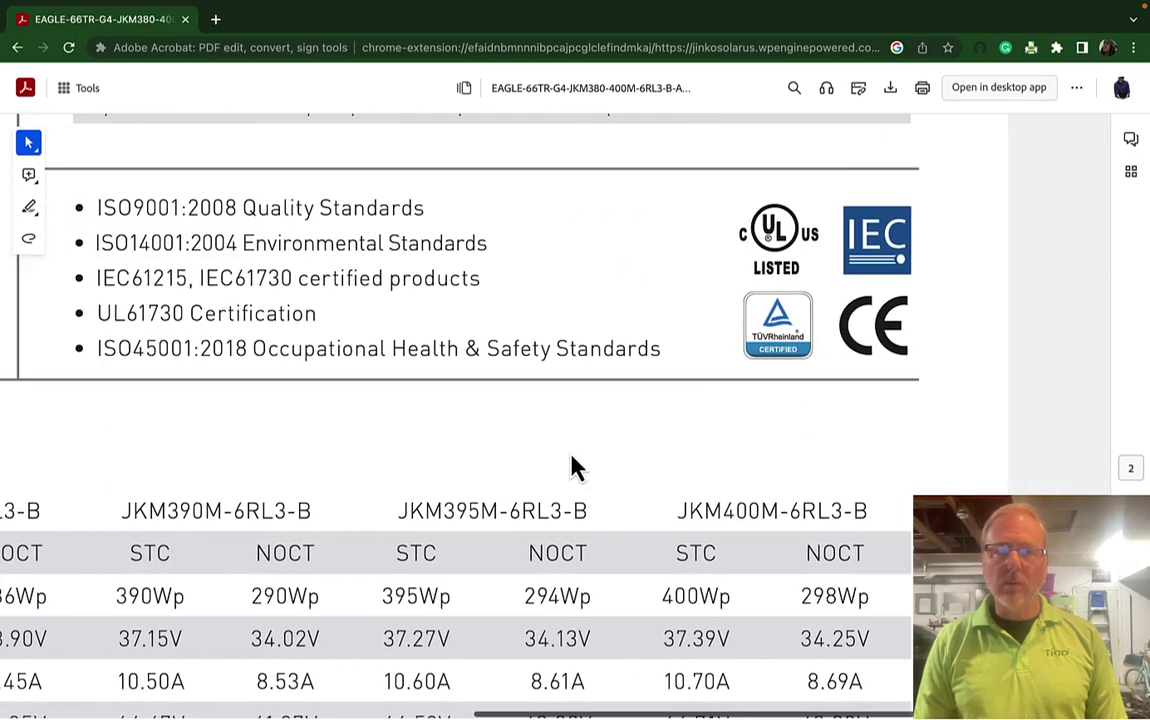
pyautogui.scroll(5, 575, 468)
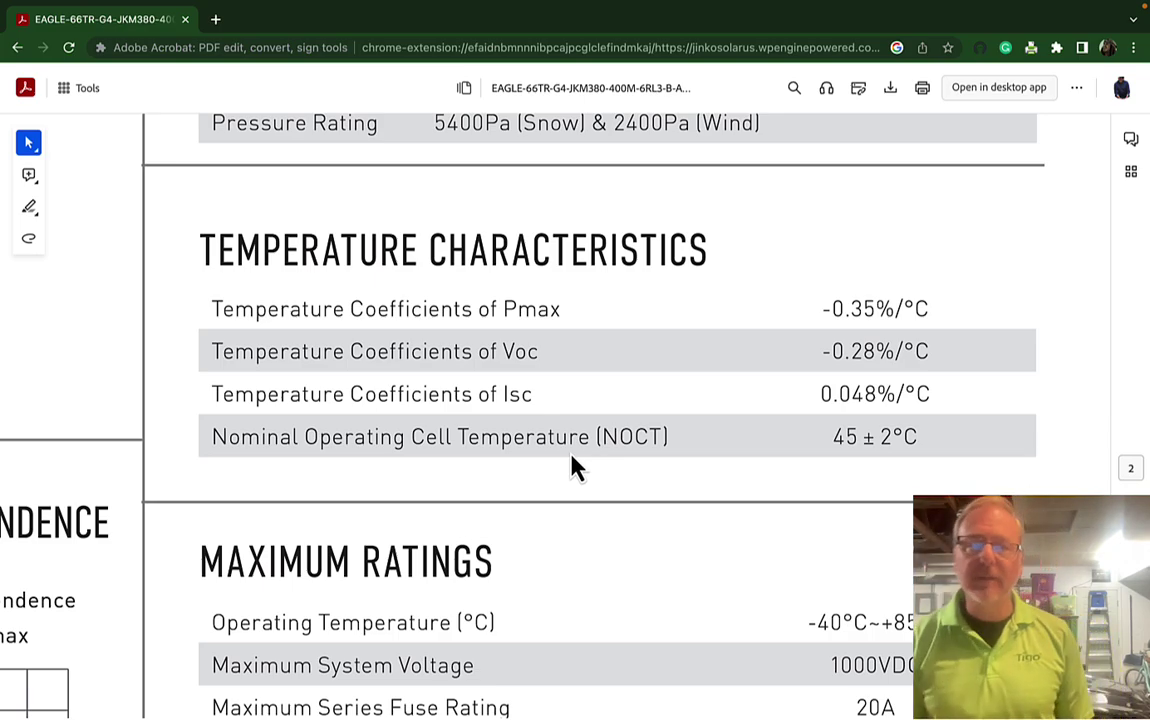
# Switch to the Tigo sizing workbook in Excel and open the Temp Lookup link beside Location Temperature.
pyautogui.press('super+Tab')
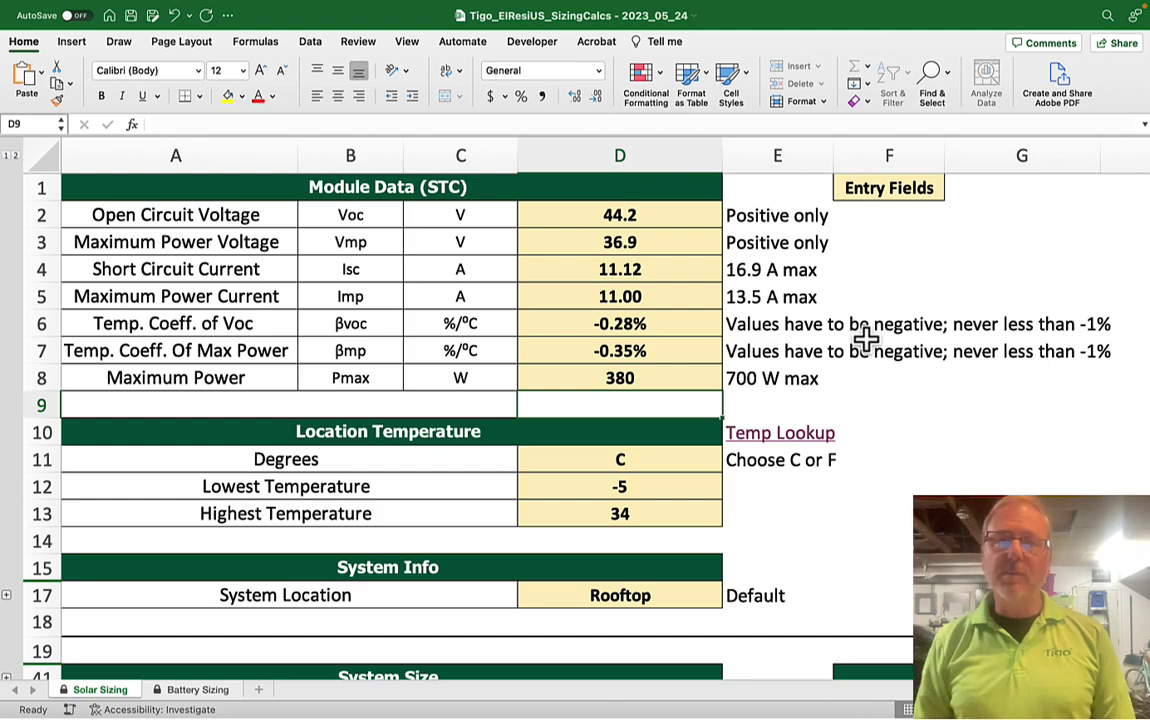
pyautogui.scroll(-3, 698, 393)
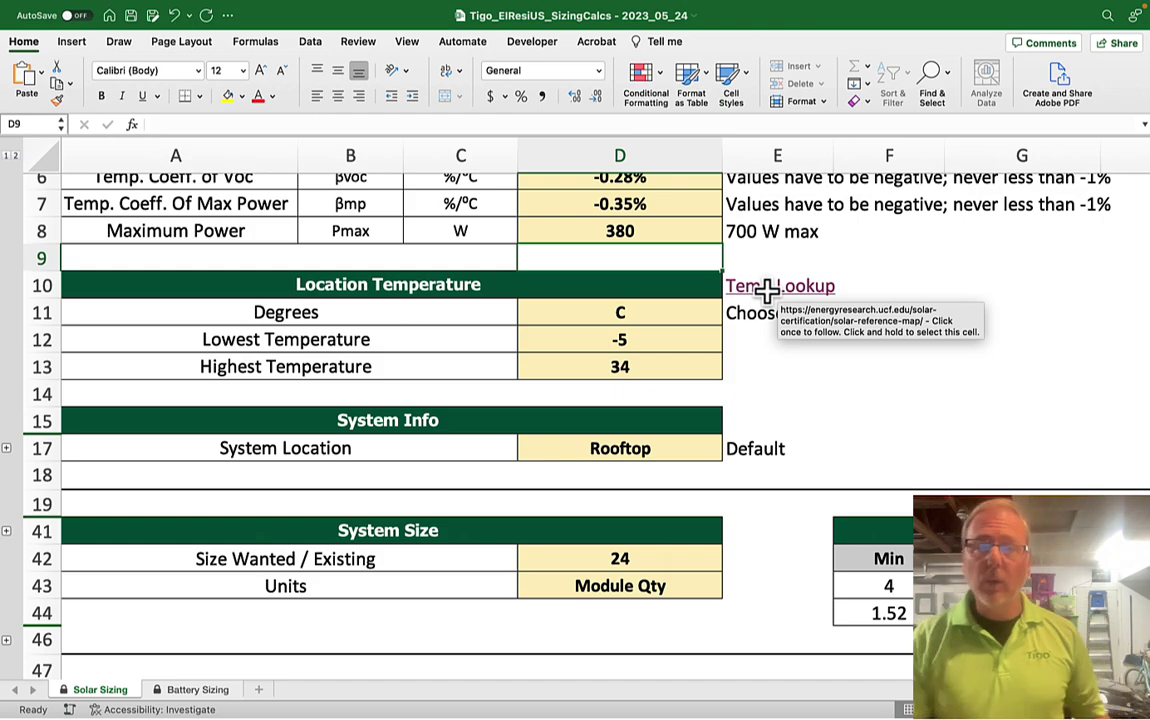
pyautogui.click(766, 290)
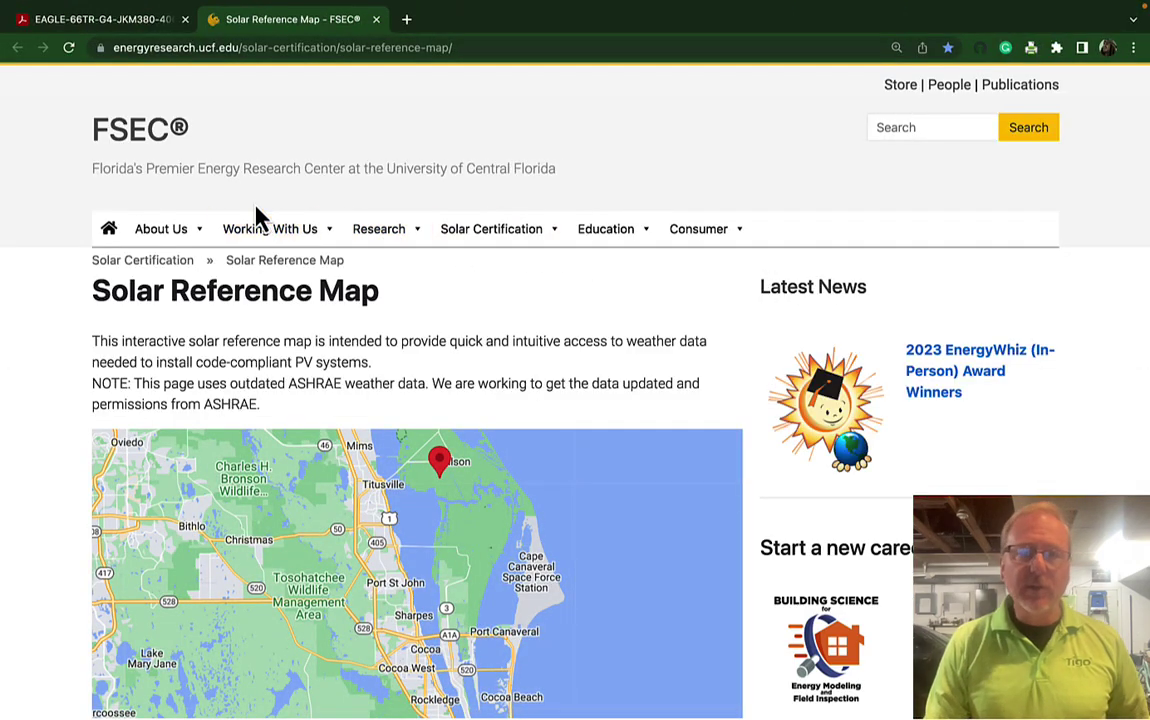
# Find Tallahassee on the Solar Reference Map and open the data of its weather station.
pyautogui.scroll(-3, 256, 215)
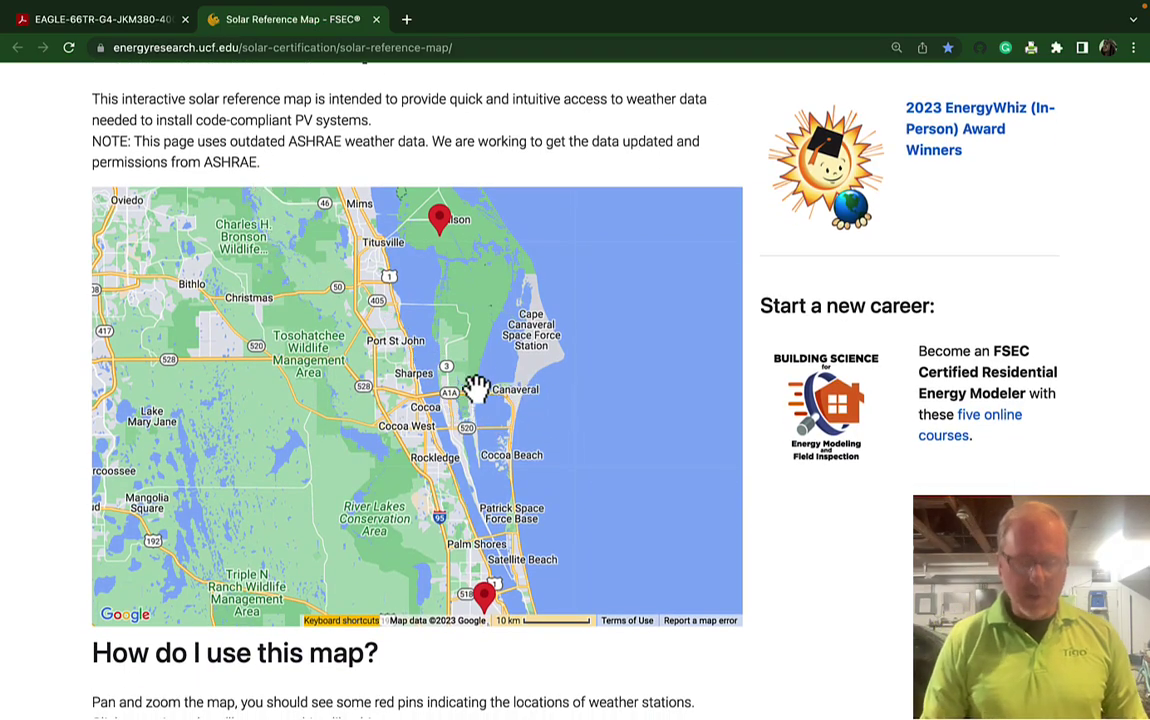
pyautogui.scroll(1, 477, 388)
pyautogui.scroll(-3, 477, 388)
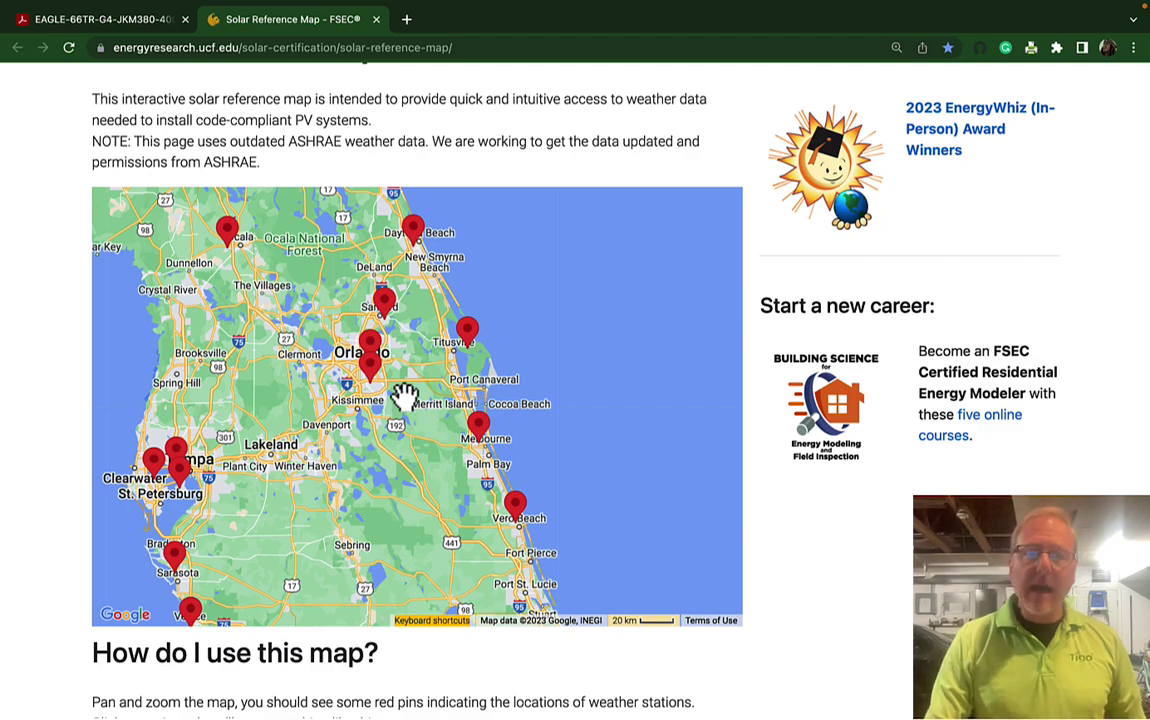
pyautogui.moveTo(329, 313); pyautogui.dragTo(575, 449)
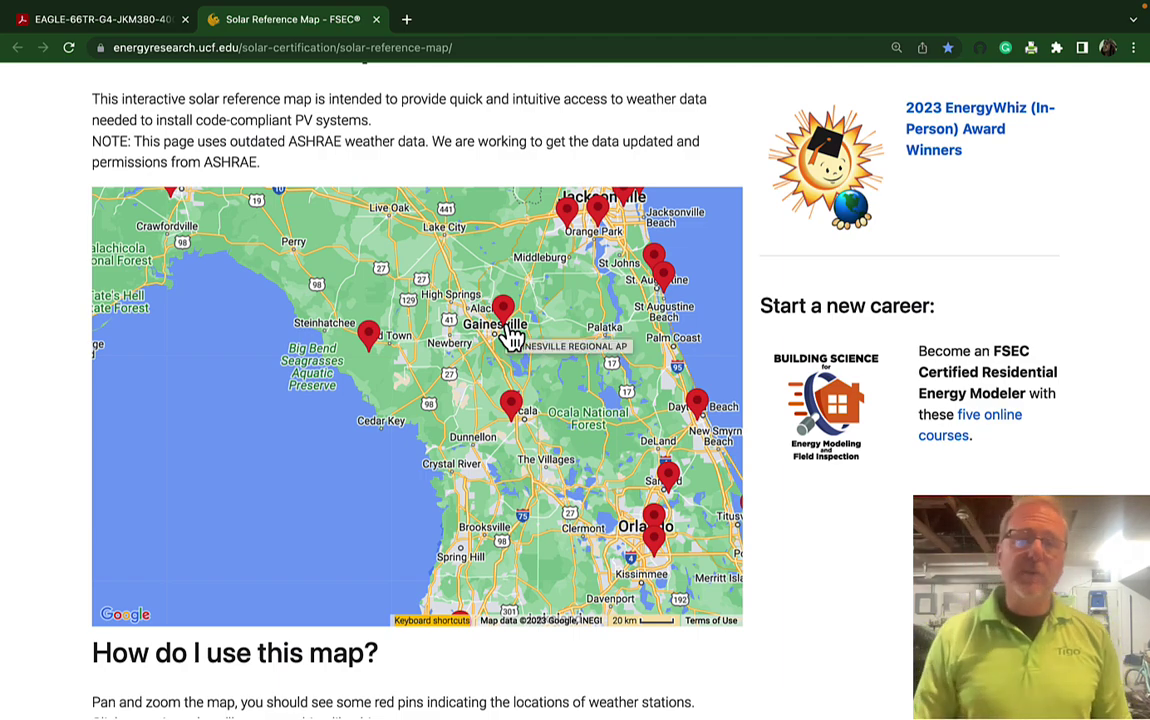
pyautogui.moveTo(304, 281); pyautogui.dragTo(550, 483)
pyautogui.moveTo(556, 465); pyautogui.dragTo(558, 462)
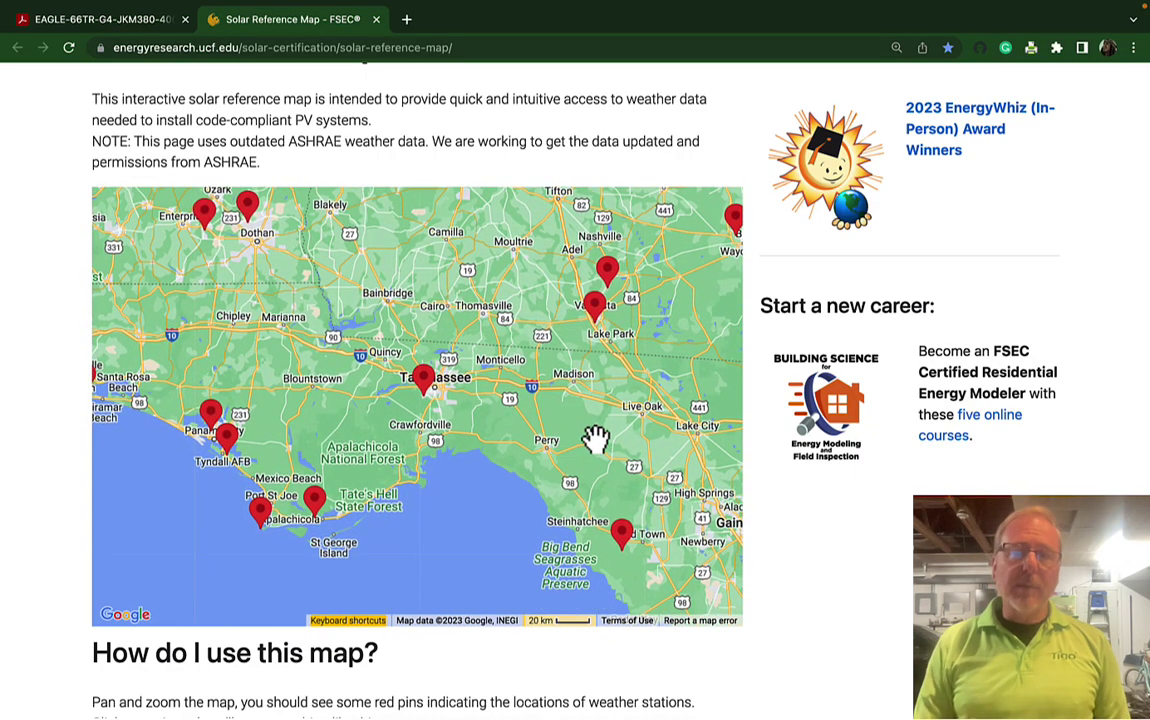
pyautogui.click(427, 382)
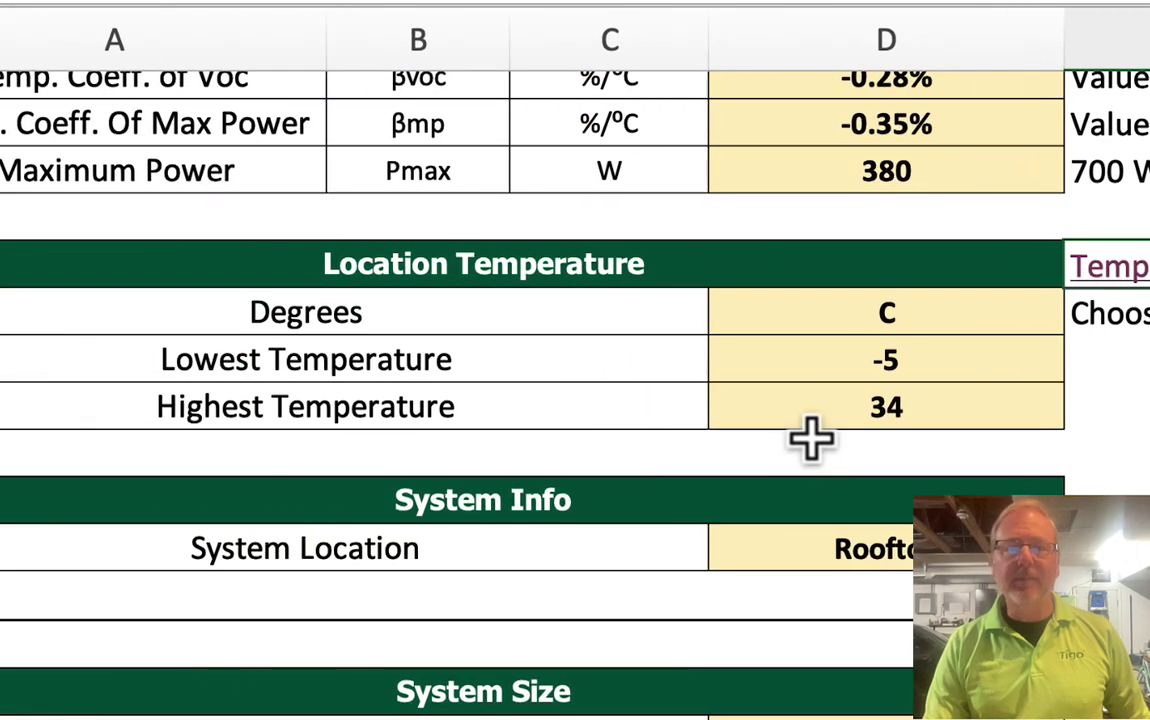
# Set the Lowest Temperature to -8 and the Highest Temperature to 35 under Location Temperature.
pyautogui.click(918, 362)
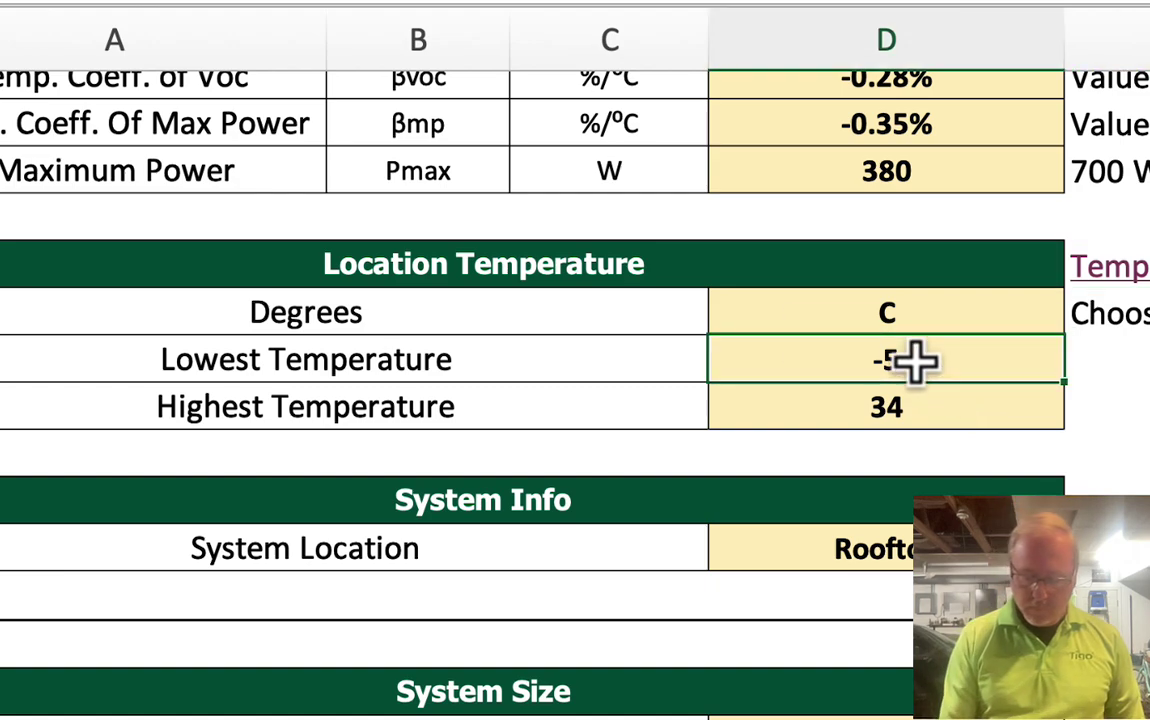
pyautogui.write('-8')
pyautogui.press('Return')
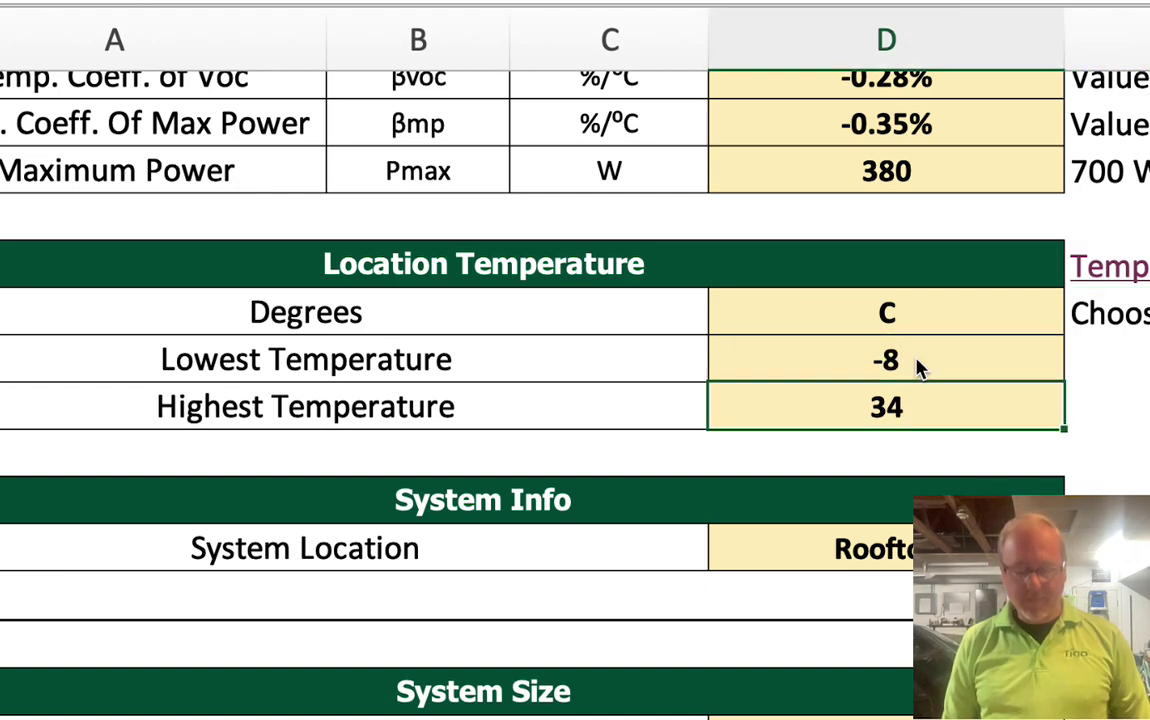
pyautogui.write('35')
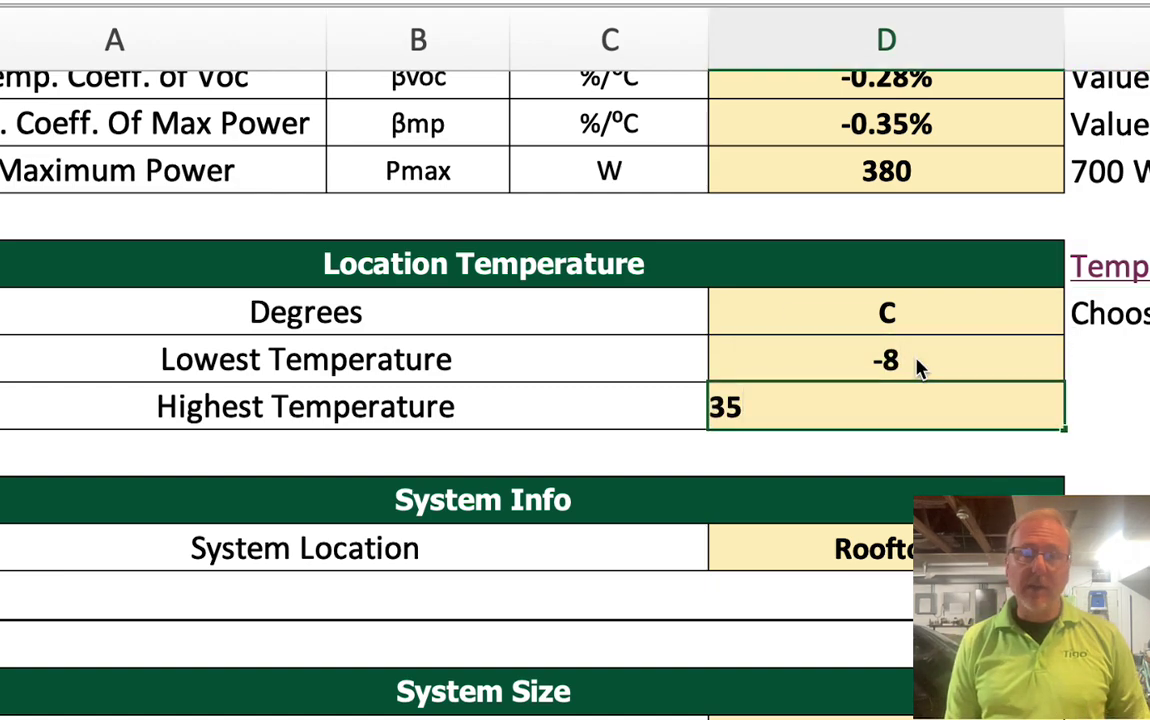
pyautogui.press('Return')
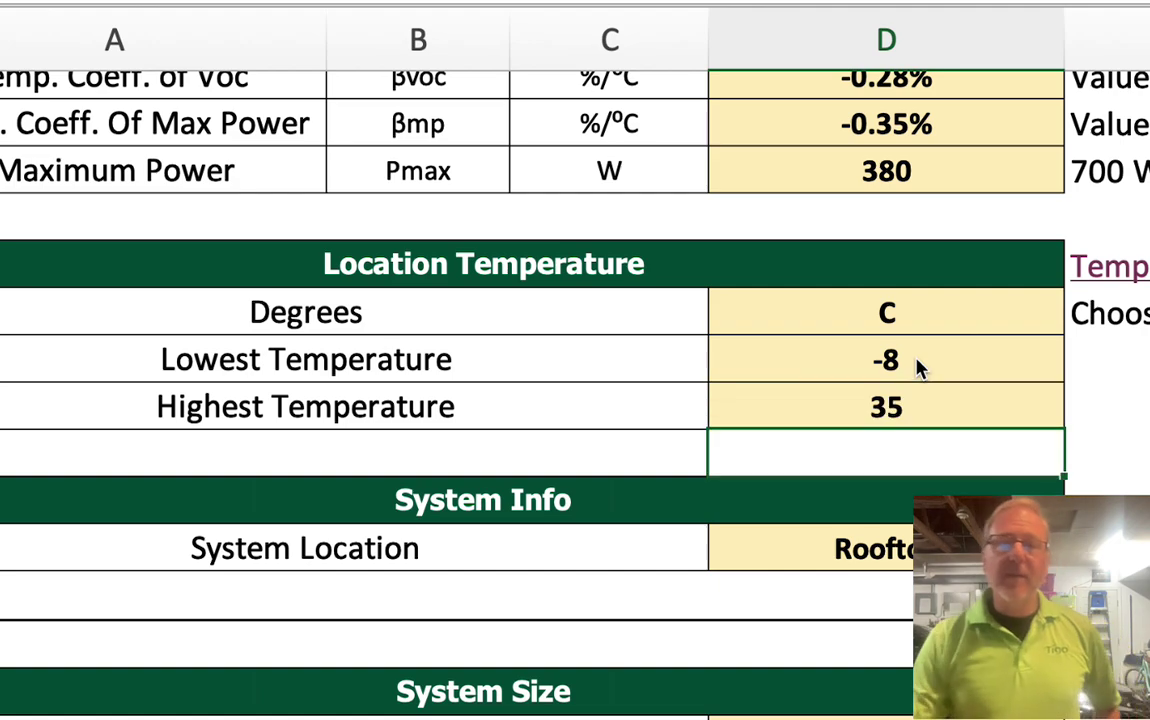
# Check the System Location options under System Info and keep Rooftop selected.
pyautogui.scroll(-3, 918, 367)
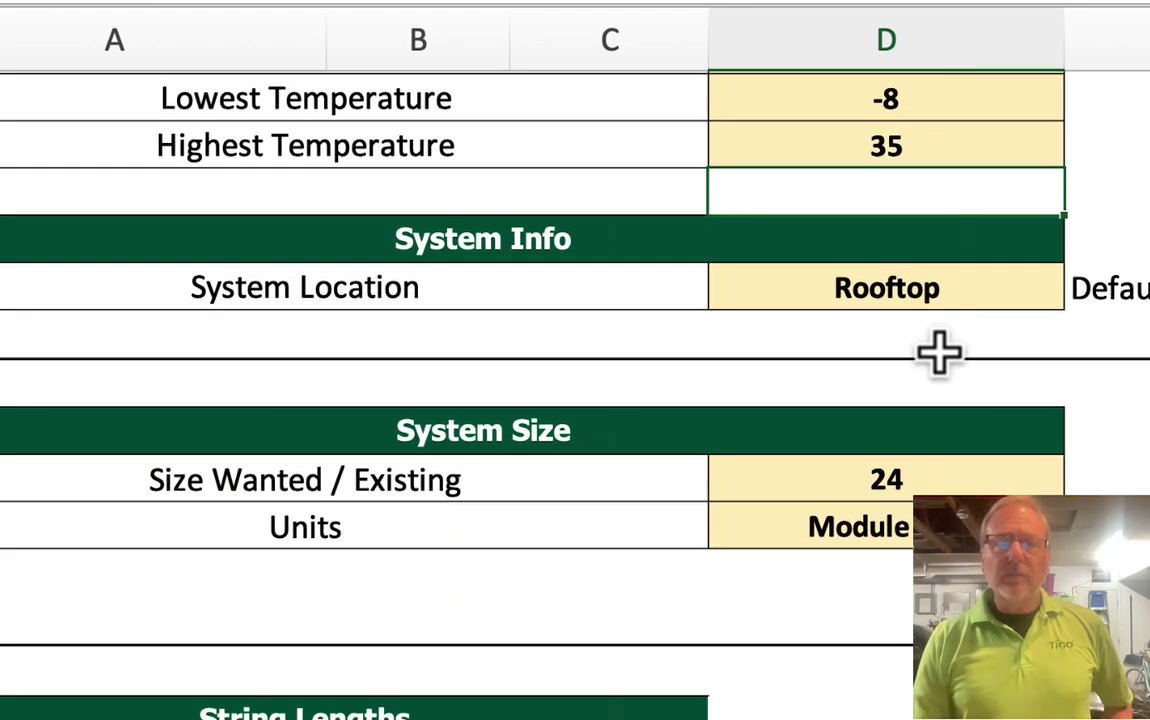
pyautogui.click(1040, 286)
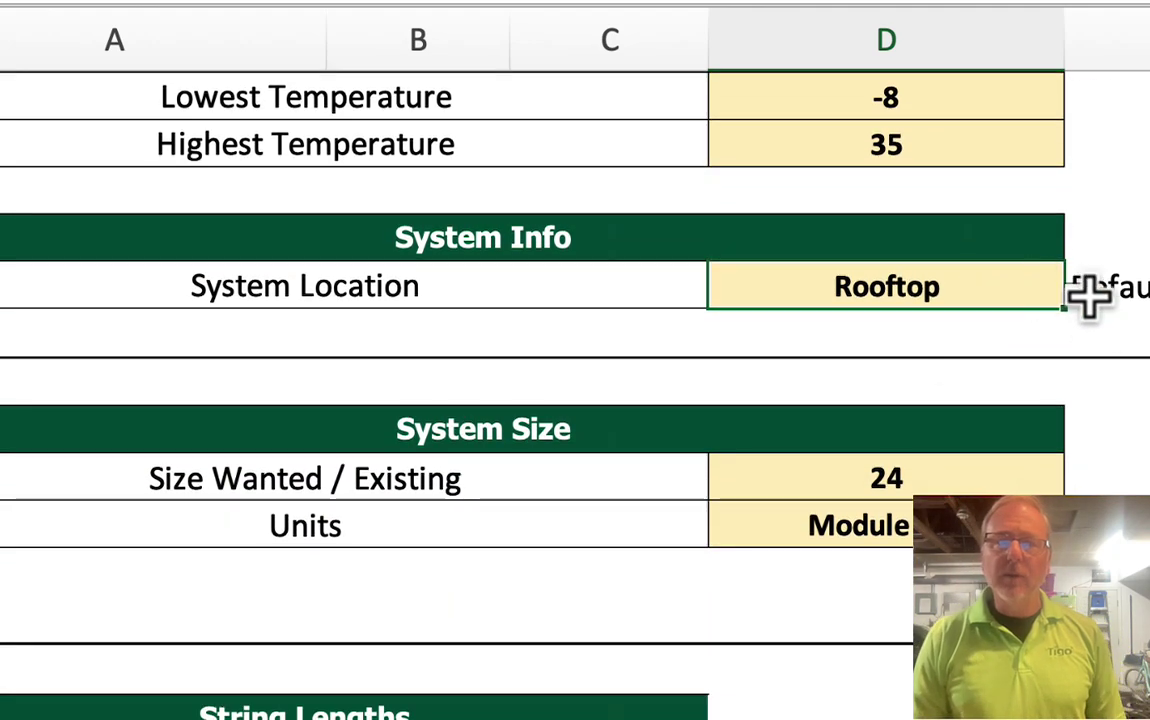
pyautogui.click(1076, 296)
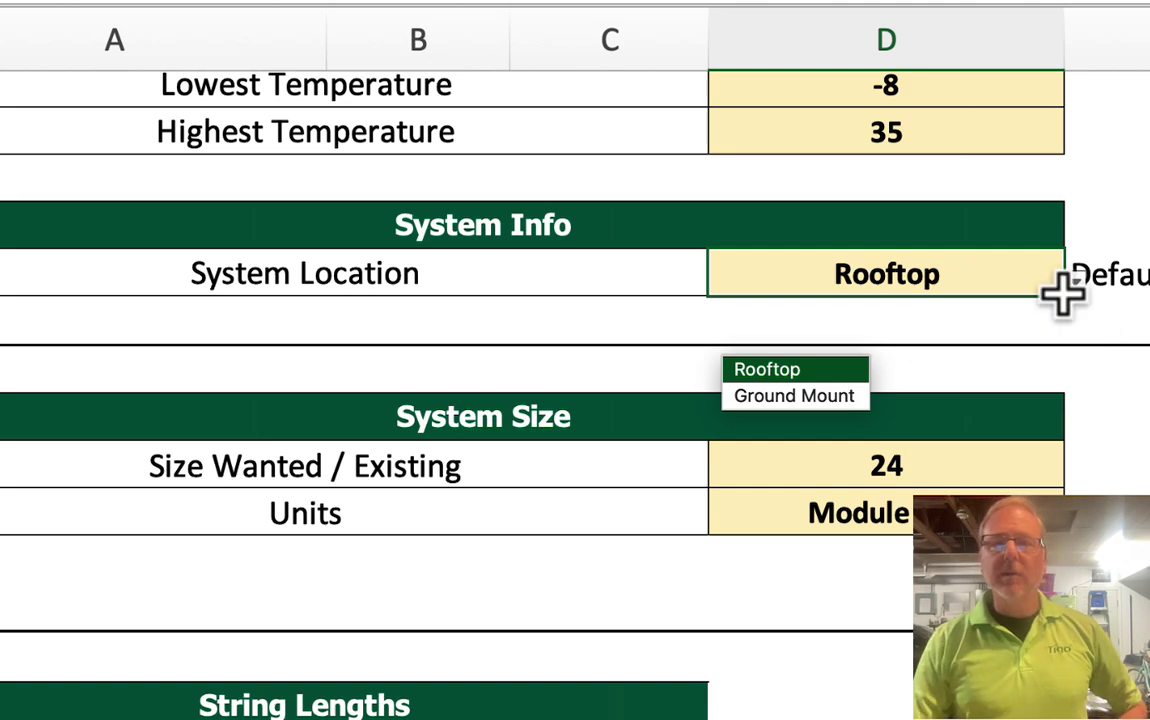
pyautogui.click(903, 285)
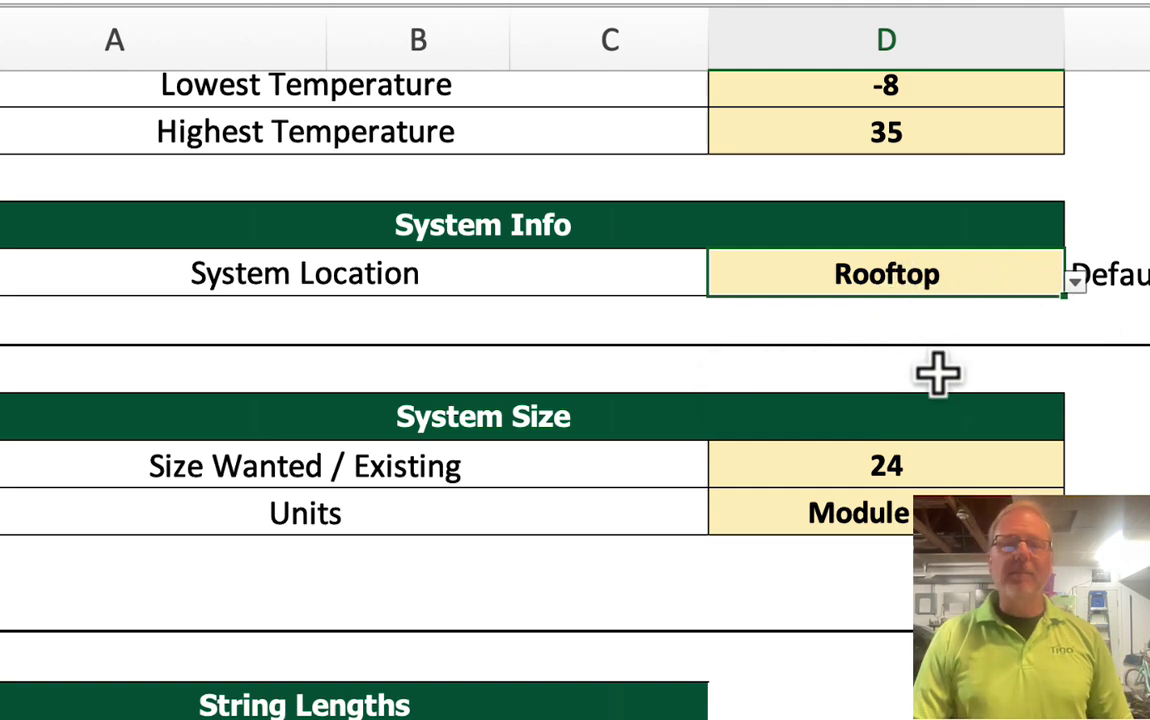
# Choose Module Qty as the Units under System Size.
pyautogui.scroll(-3, 941, 370)
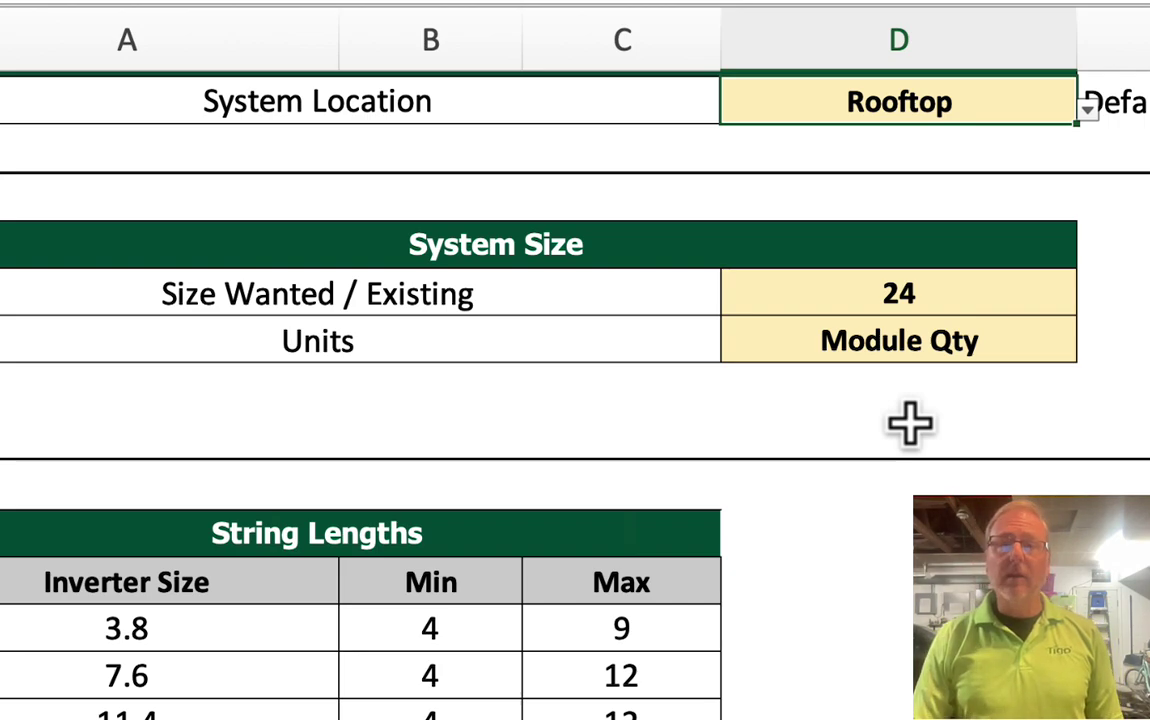
pyautogui.click(1058, 342)
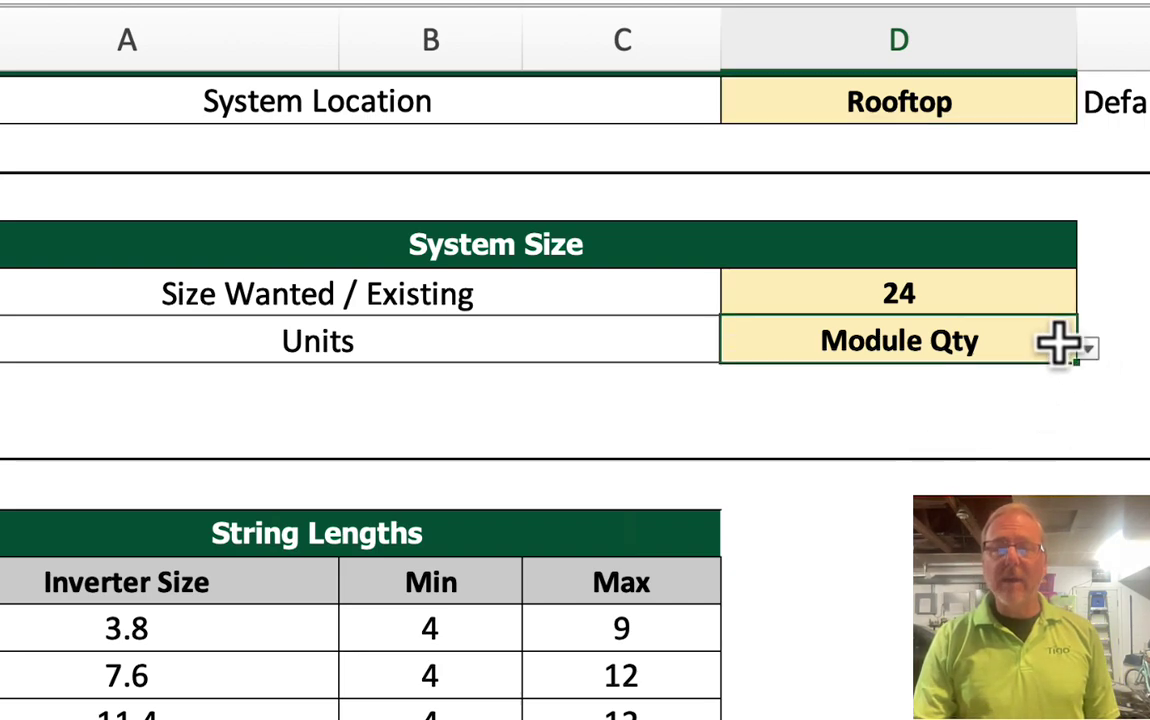
pyautogui.click(1085, 350)
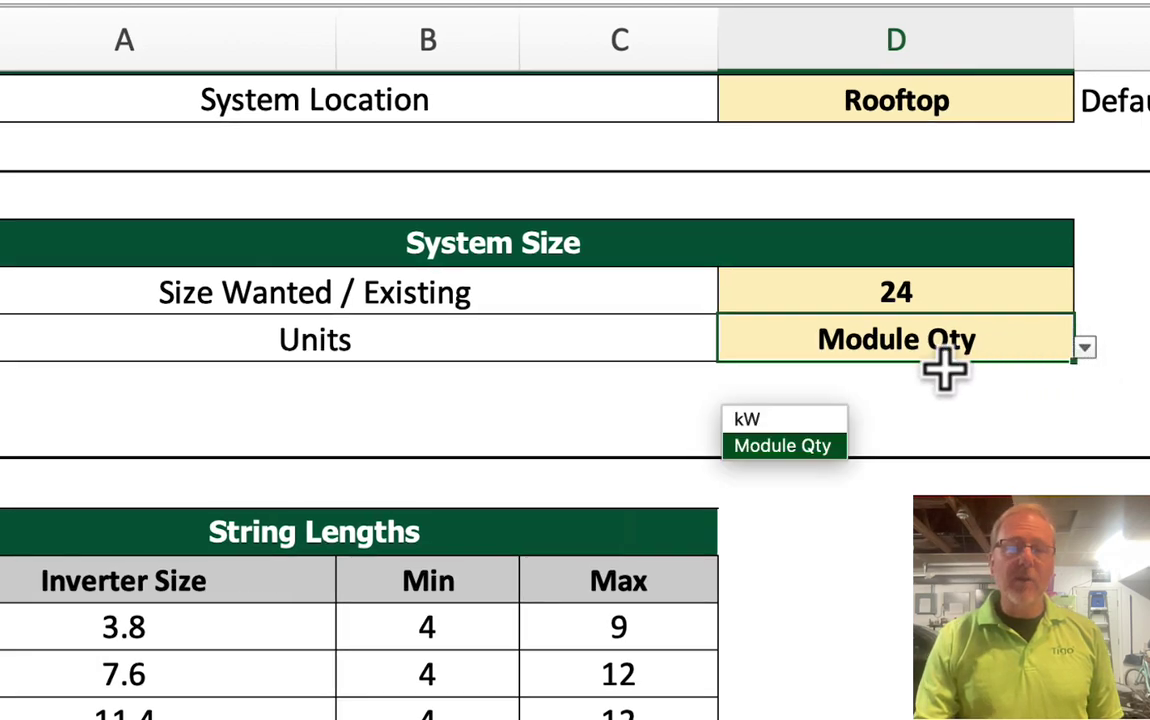
pyautogui.click(801, 448)
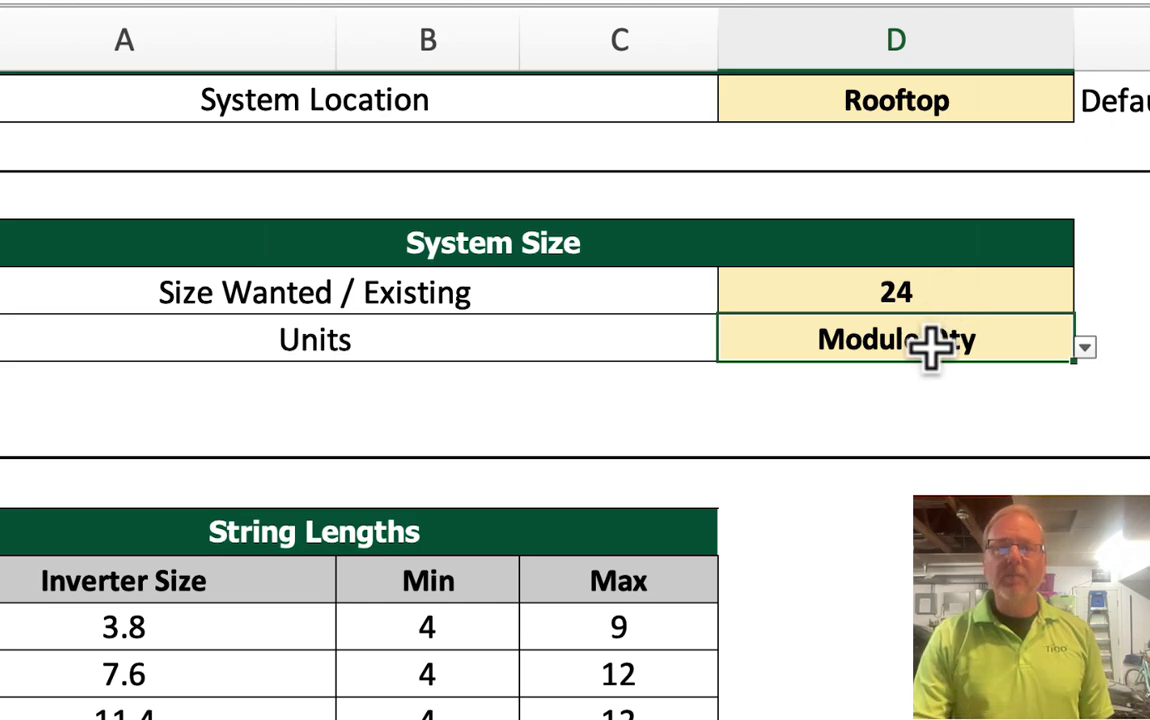
# Examine the Size Allowed / Inverter and Actual Array Characteristics tables beside the System Size section.
pyautogui.scroll(5, 945, 303)
pyautogui.scroll(-3, 945, 303)
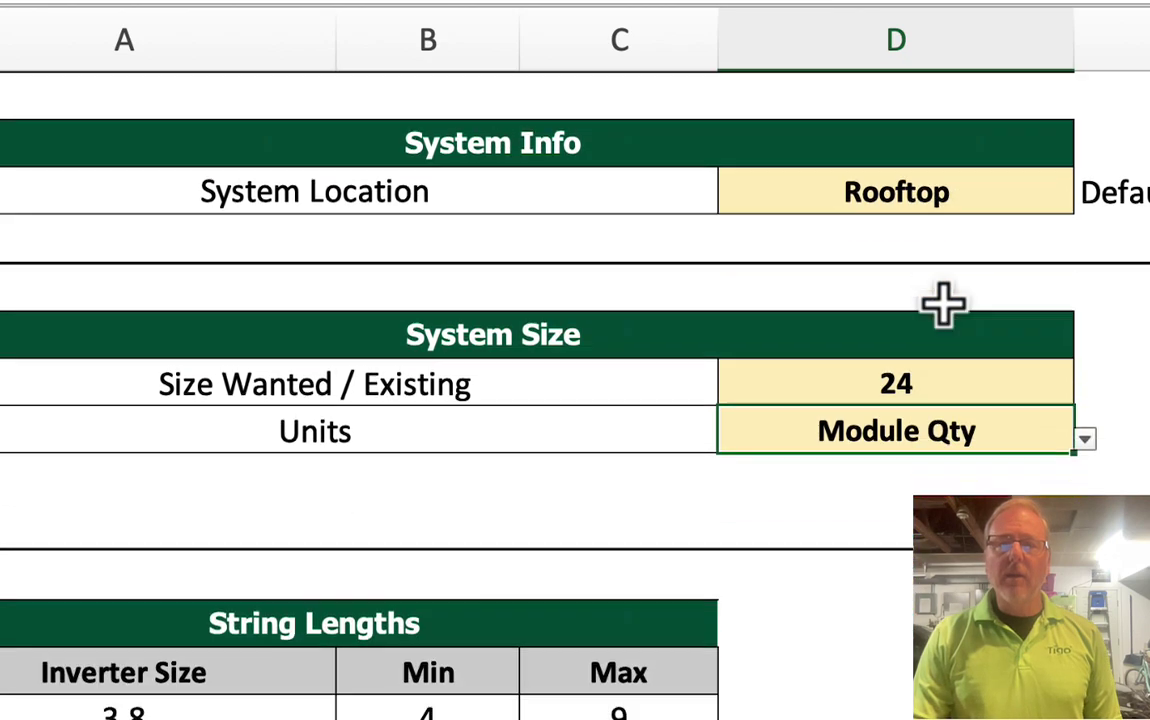
pyautogui.scroll(-3, 945, 303)
pyautogui.hscroll(5, 945, 303)
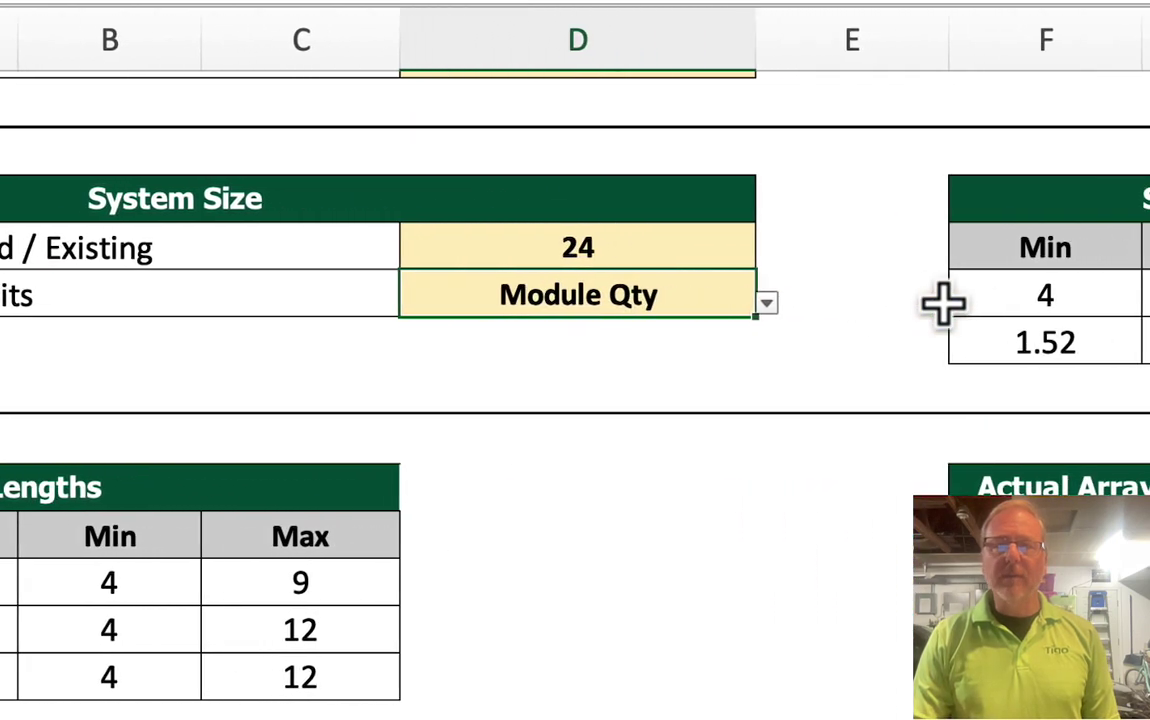
pyautogui.hscroll(6, 945, 303)
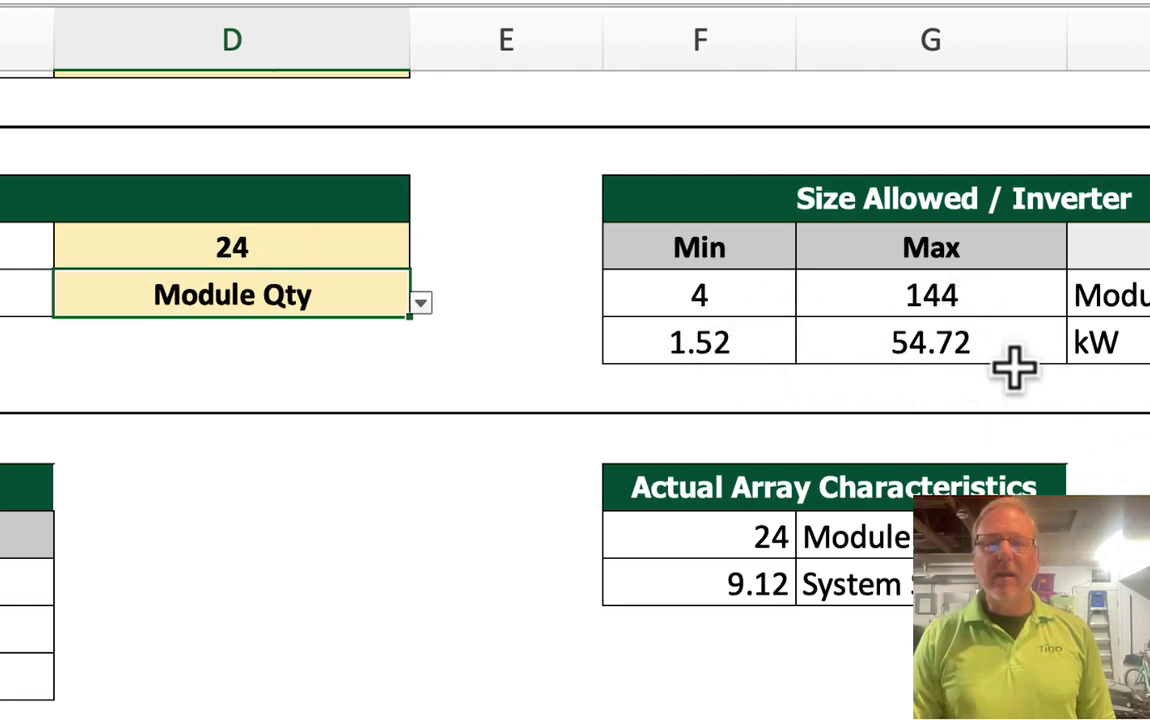
pyautogui.hscroll(-2, 1017, 367)
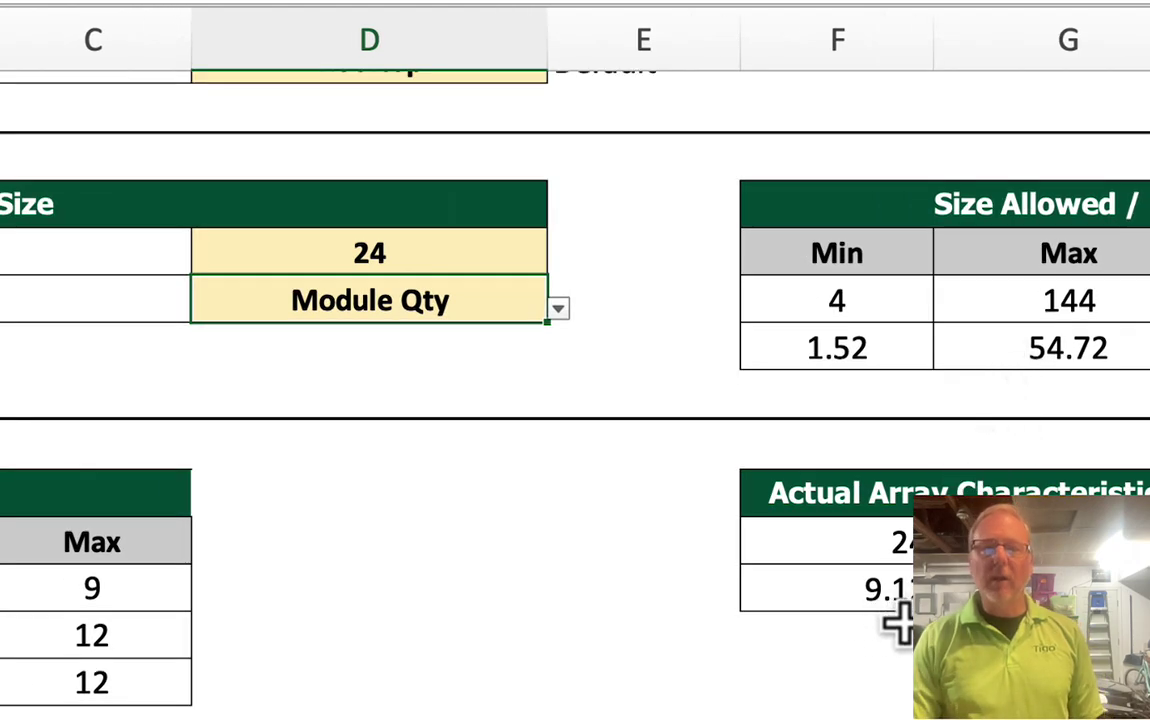
# Examine the minimum and maximum string lengths for each inverter size in the String Lengths table.
pyautogui.hscroll(-6, 898, 625)
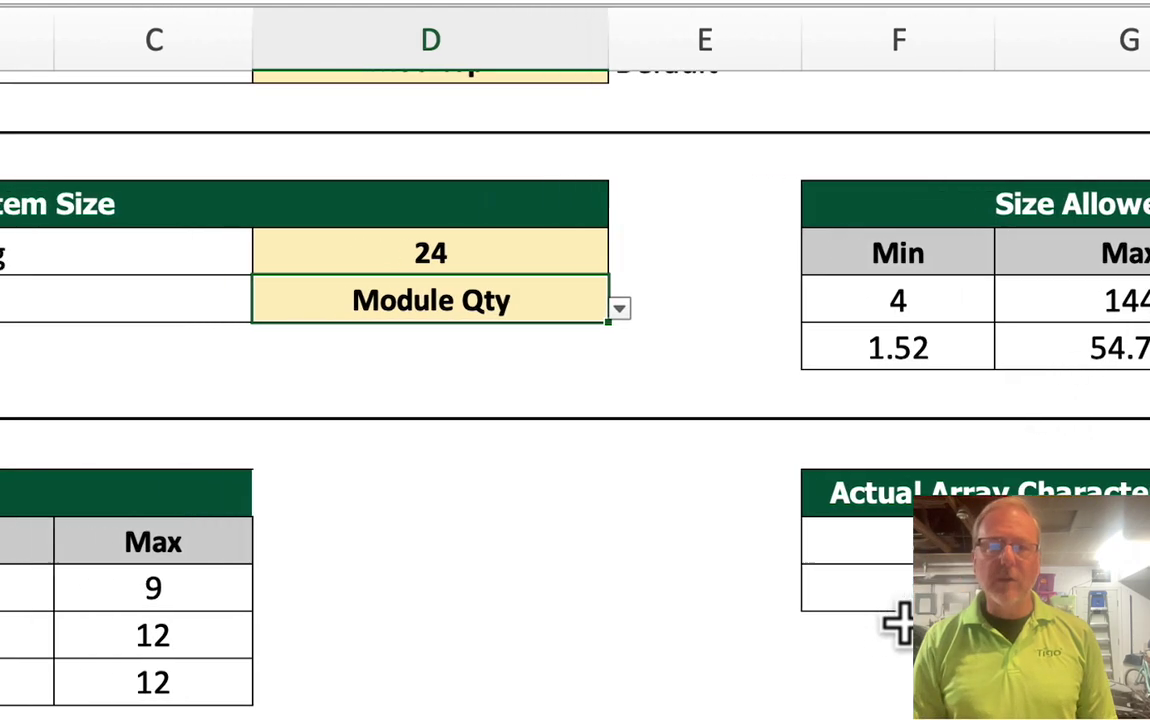
pyautogui.hscroll(-1, 898, 625)
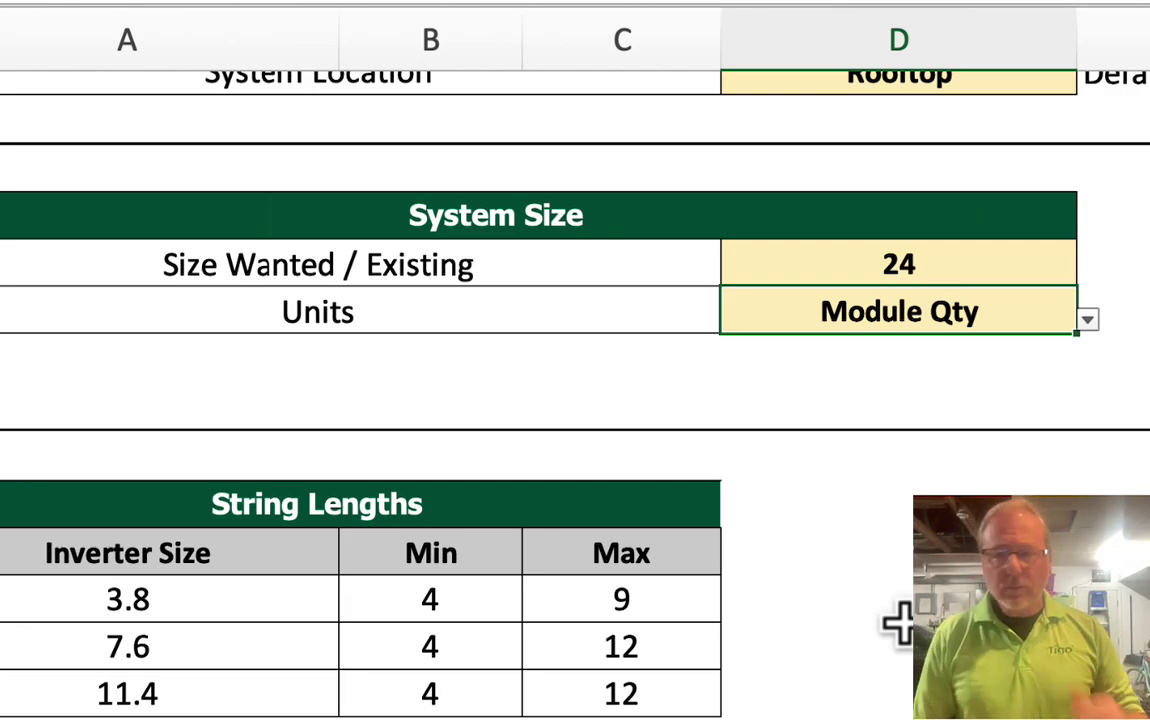
pyautogui.scroll(-1, 898, 624)
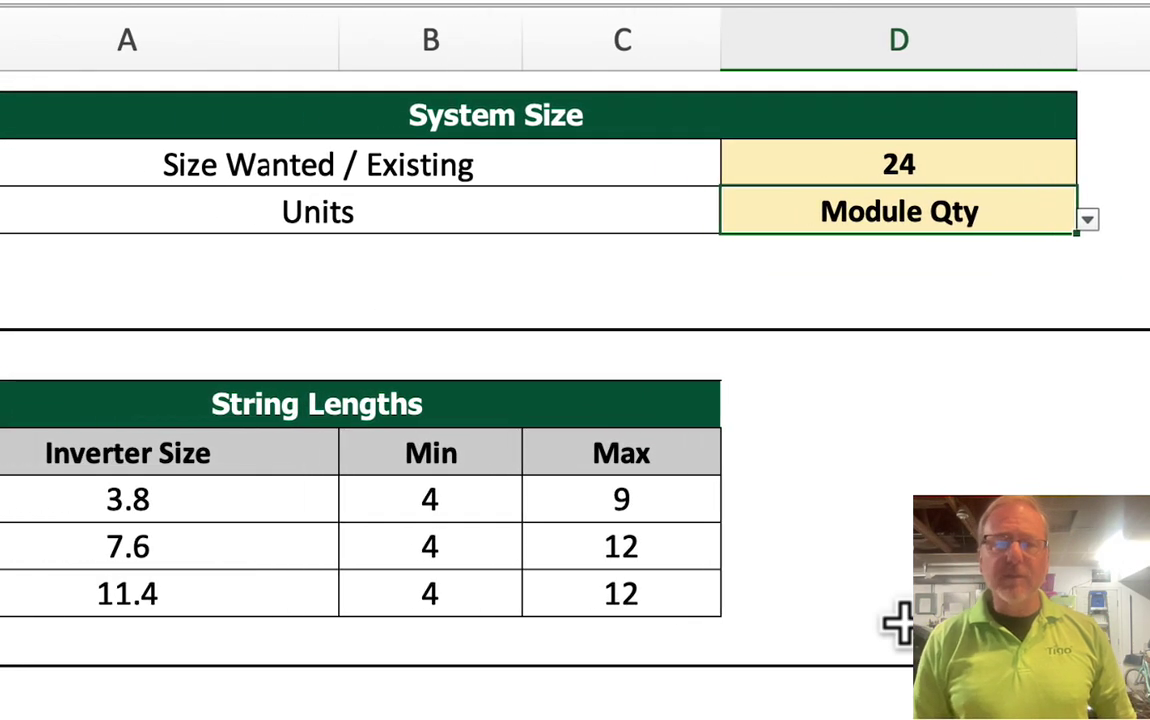
pyautogui.scroll(-10, 898, 624)
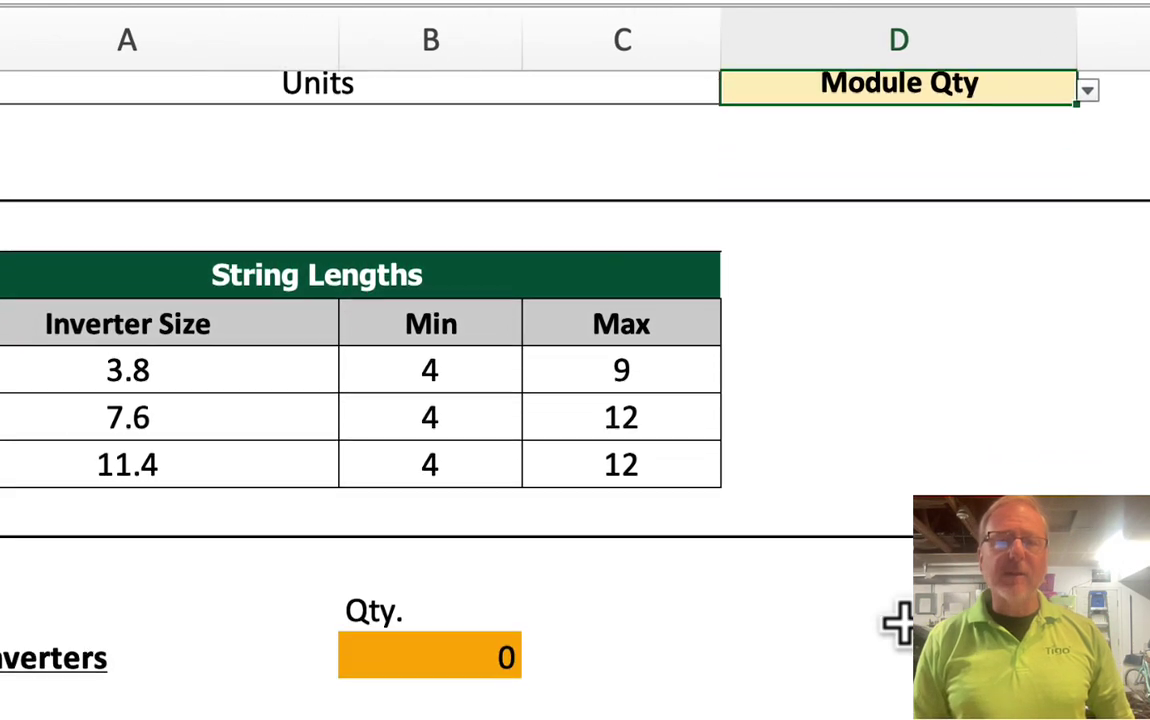
pyautogui.scroll(-1, 944, 352)
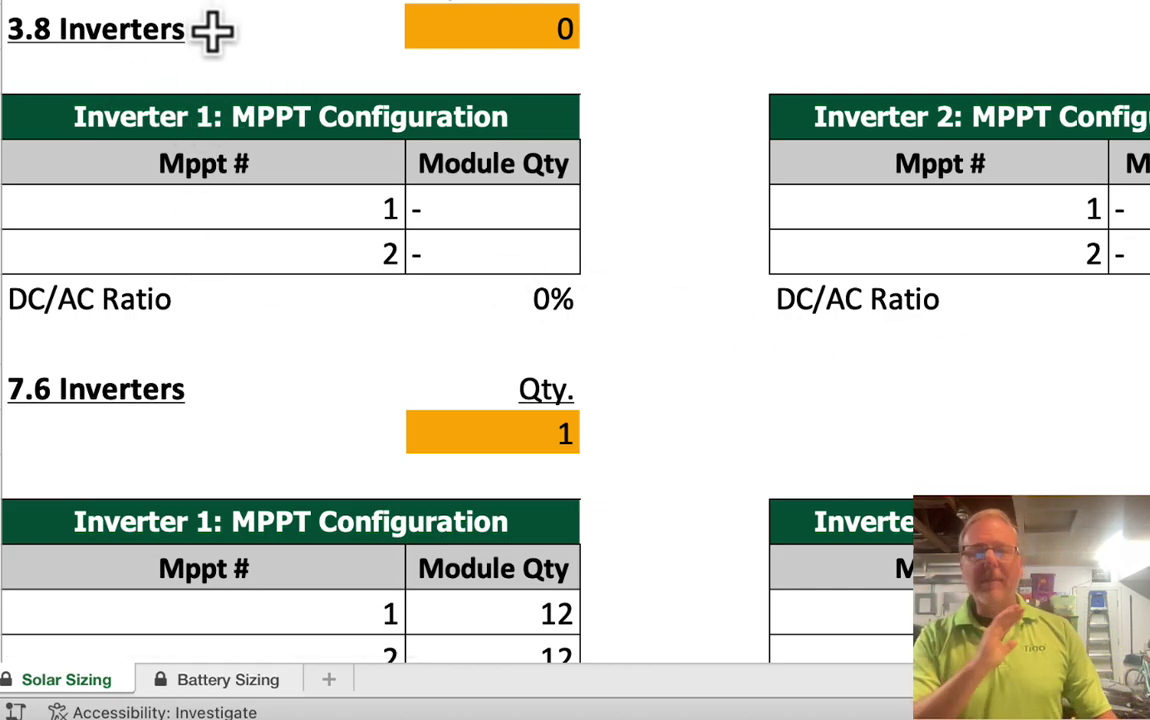
# Compare the quantities, MPPT configurations and DC/AC ratios of the 3.8, 7.6 and 11.4 inverter options against the array size.
pyautogui.scroll(-5, 212, 30)
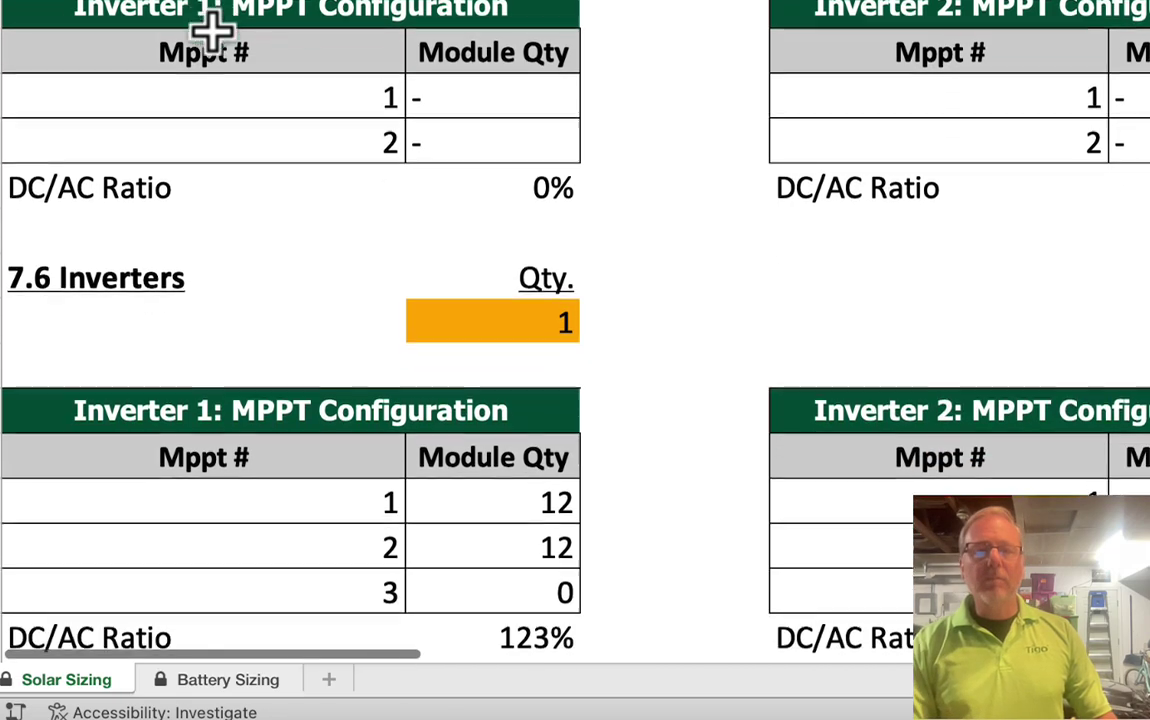
pyautogui.scroll(-1, 212, 30)
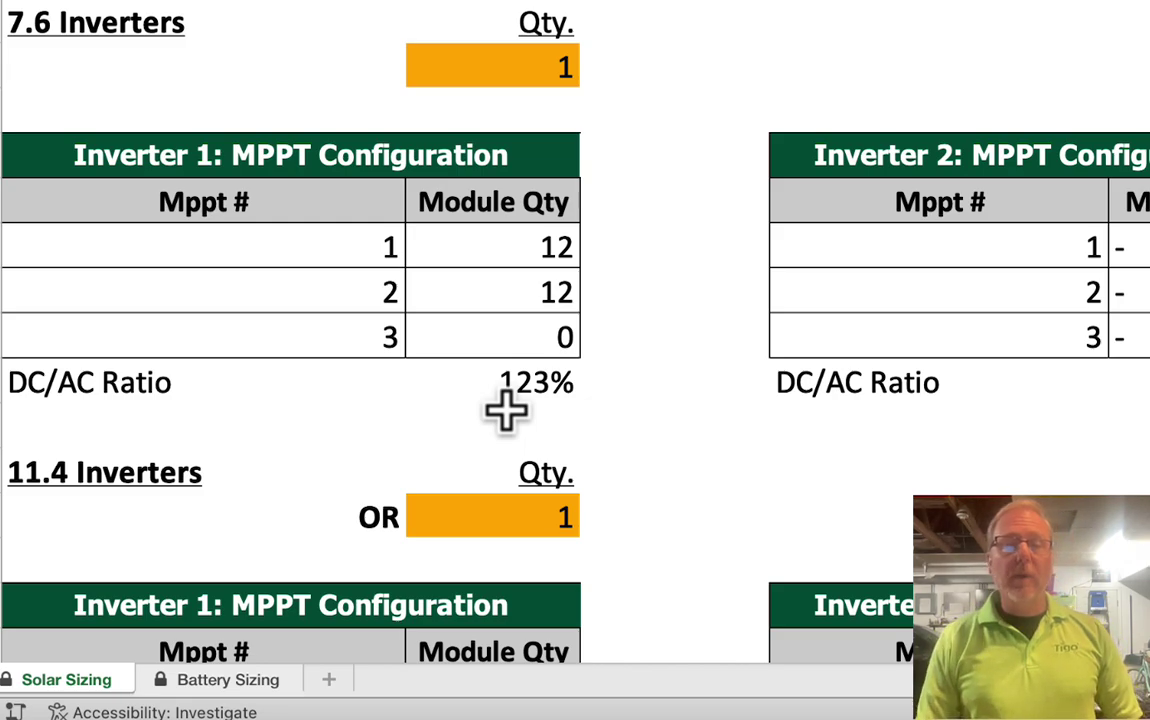
pyautogui.scroll(-5, 507, 410)
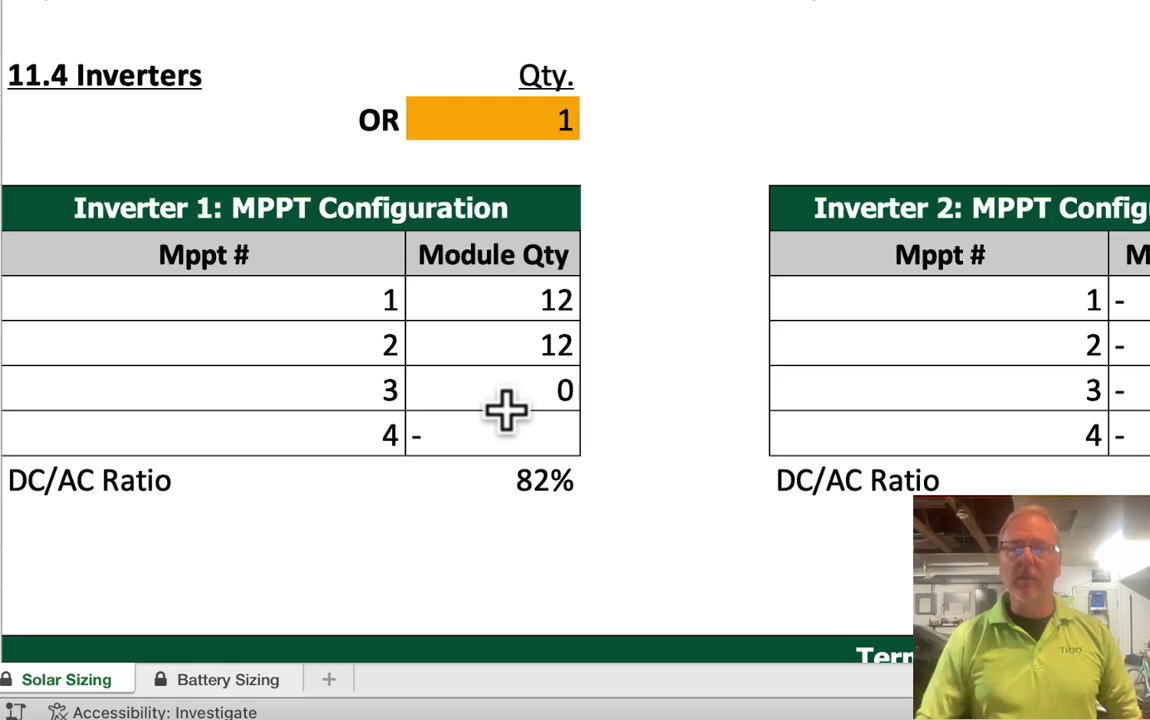
pyautogui.scroll(10, 506, 410)
pyautogui.hscroll(3, 506, 410)
pyautogui.scroll(4, 506, 410)
pyautogui.hscroll(2, 506, 410)
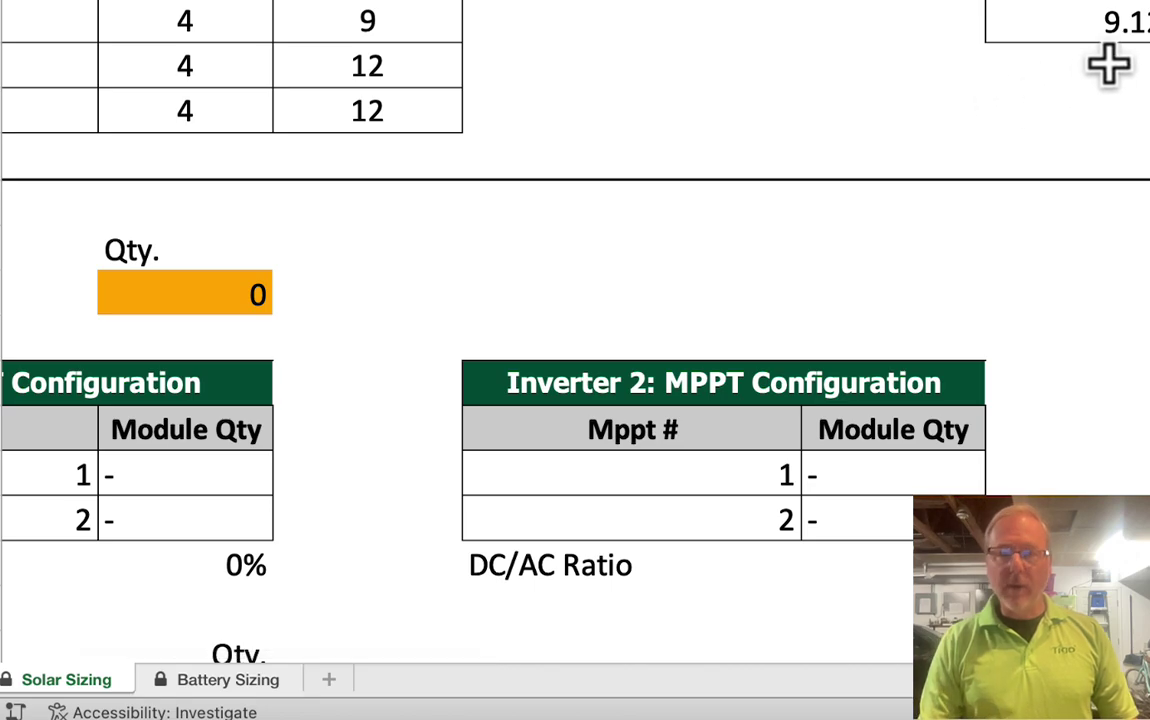
pyautogui.scroll(-15, 1109, 64)
pyautogui.hscroll(-5, 1109, 64)
pyautogui.scroll(-5, 1109, 64)
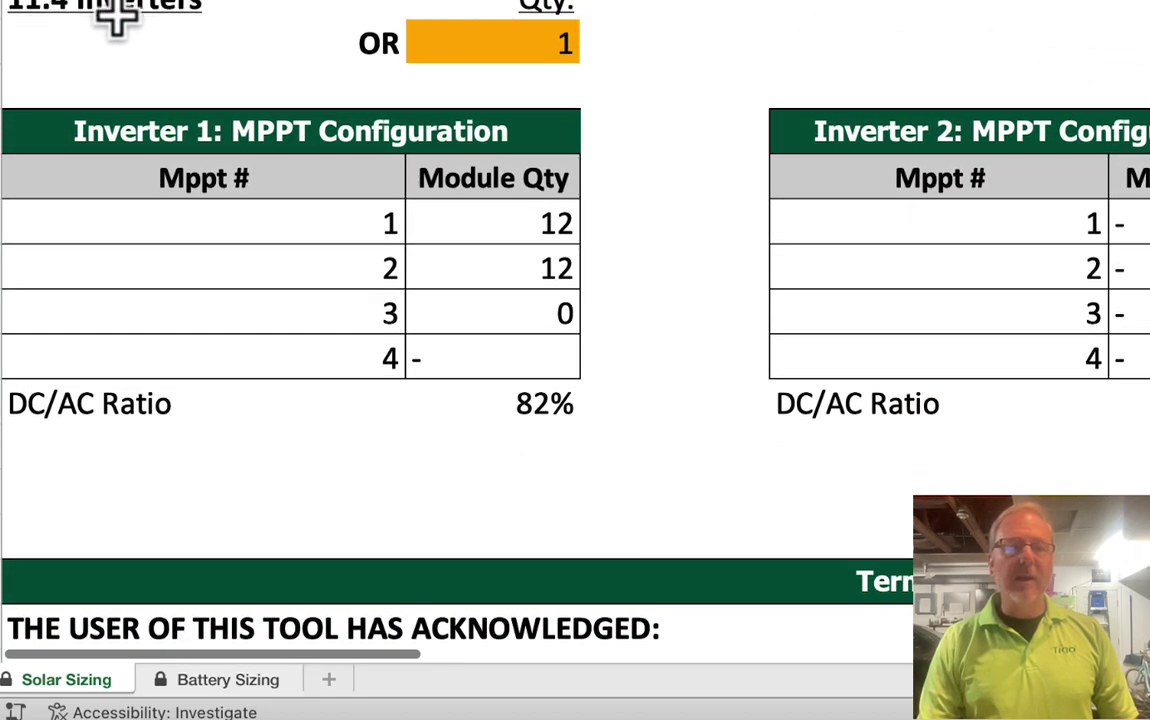
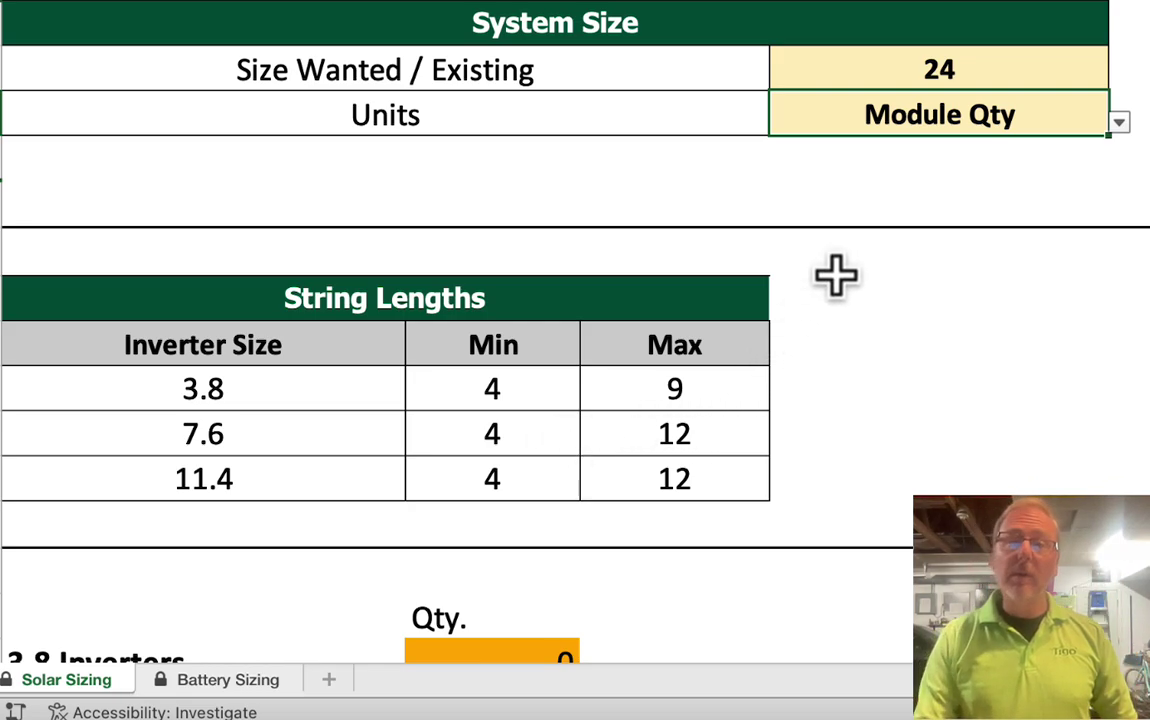
# Set Size Wanted / Existing to 31 modules under System Size.
pyautogui.click(970, 72)
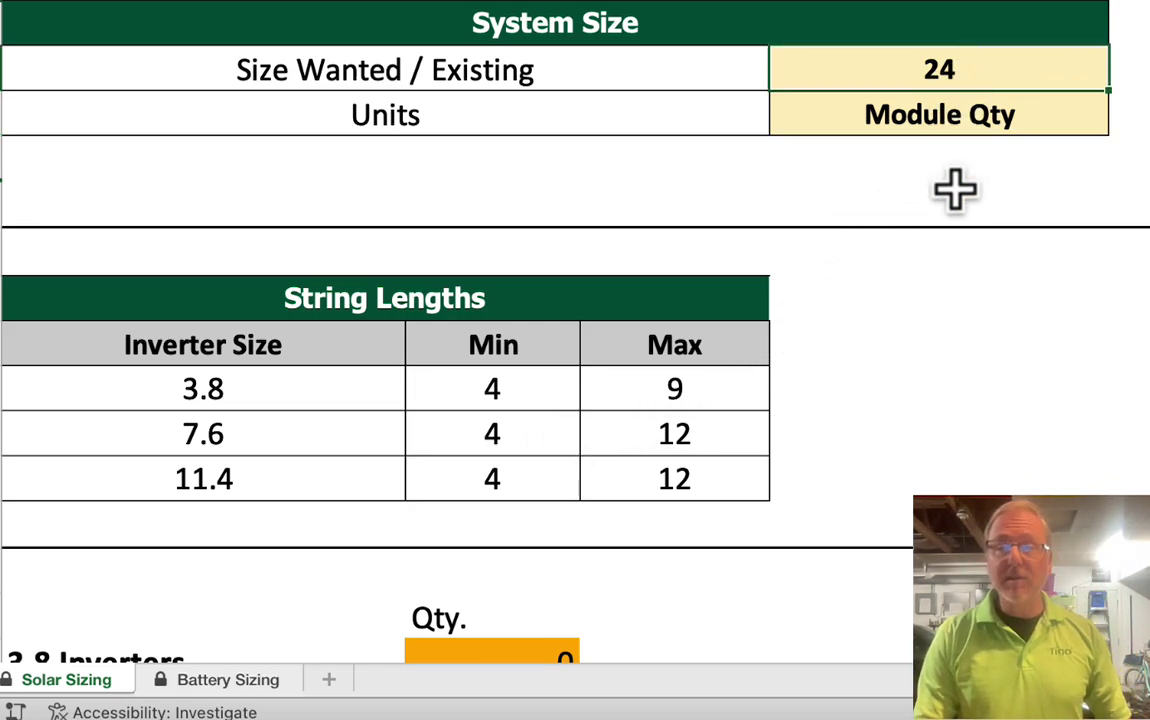
pyautogui.write('31')
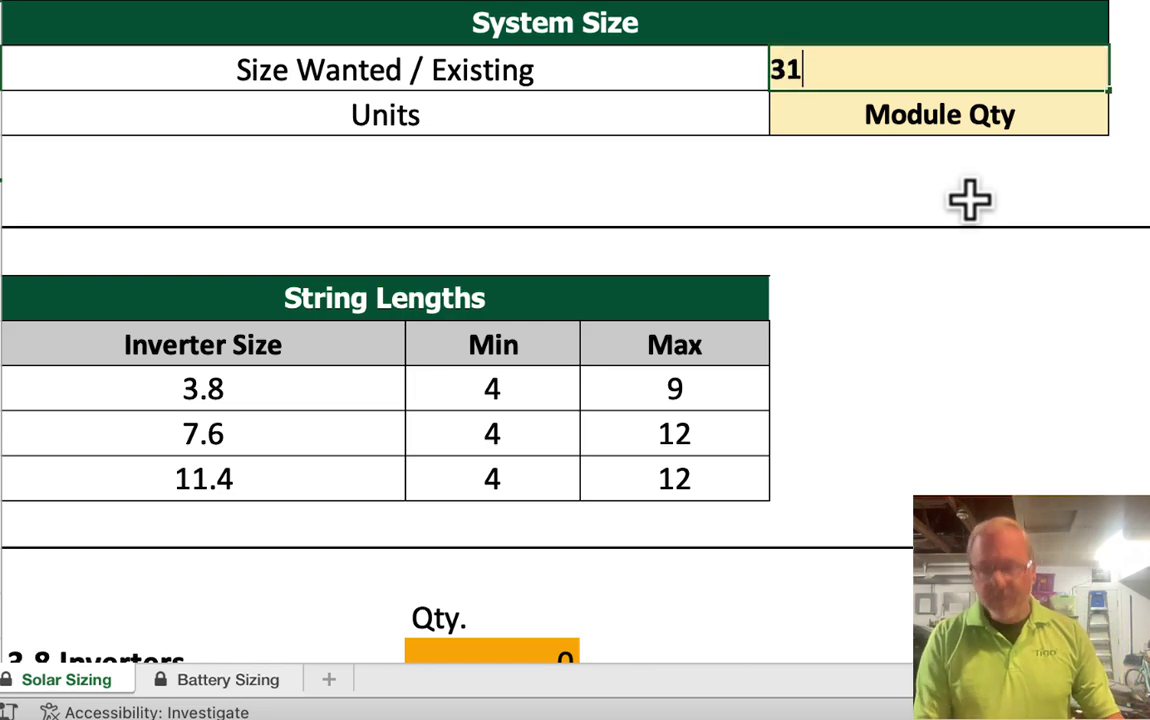
pyautogui.press('Return')
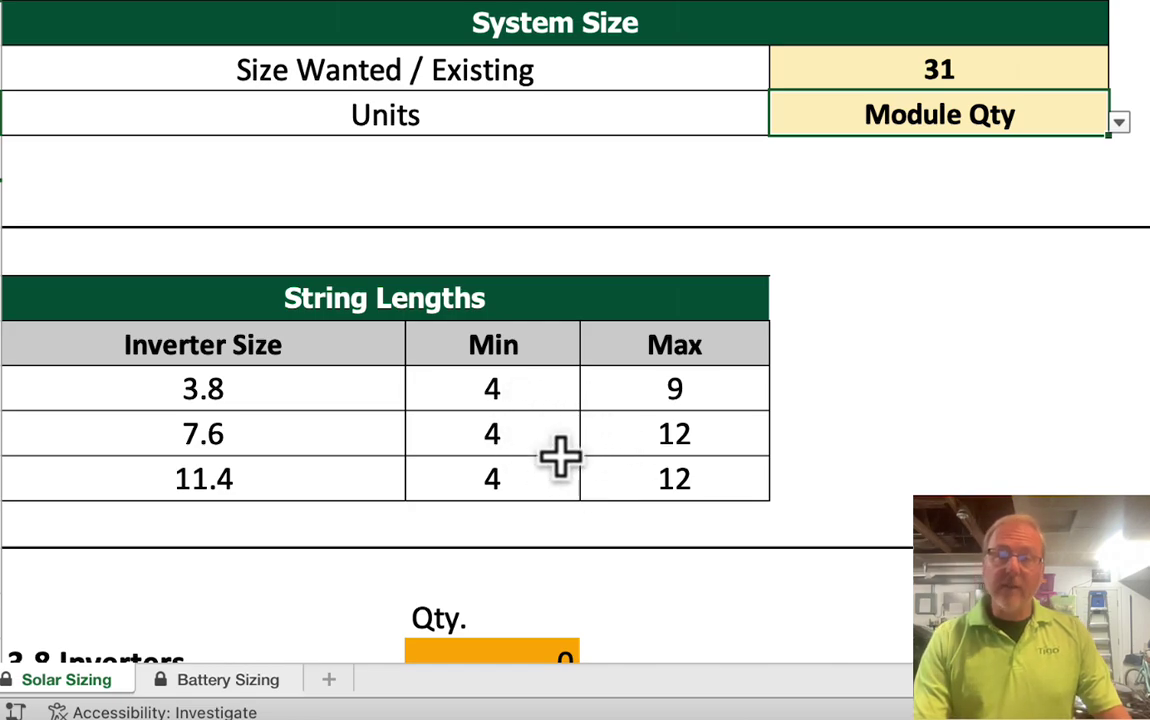
# Review the MPPT module split and DC/AC ratio of the 7.6 and 11.4 inverters for the 31-module system.
pyautogui.scroll(-5, 455, 394)
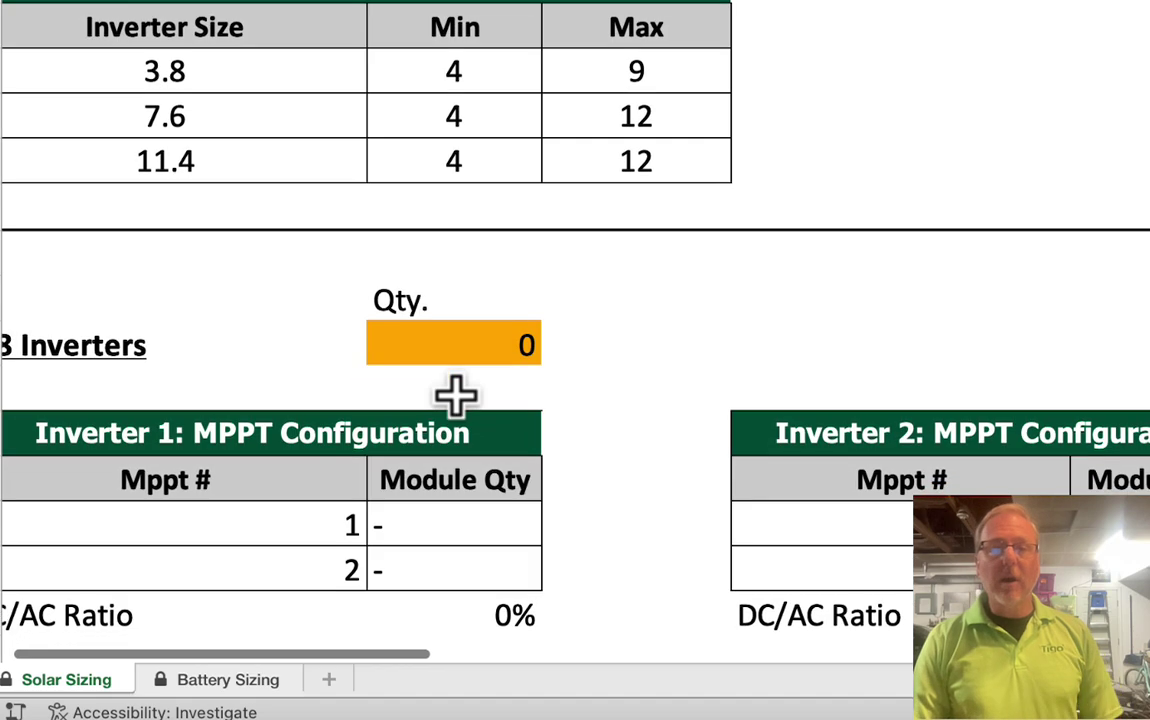
pyautogui.scroll(-3, 455, 394)
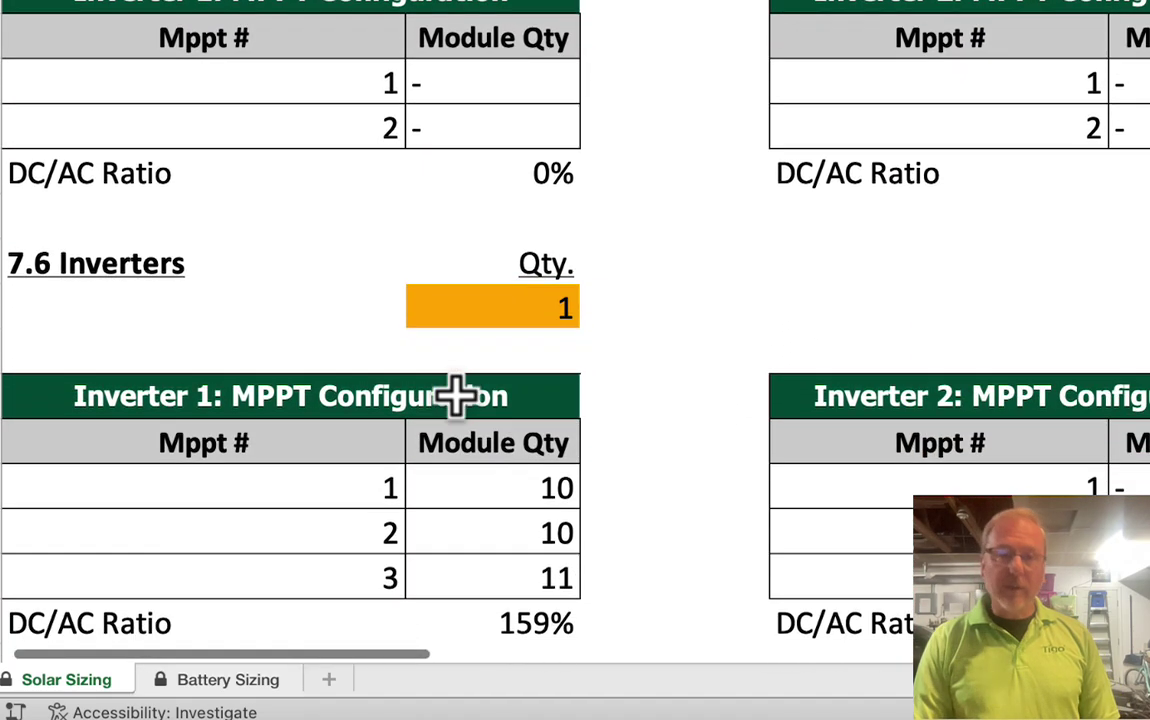
pyautogui.scroll(-1, 455, 394)
pyautogui.scroll(-2, 455, 394)
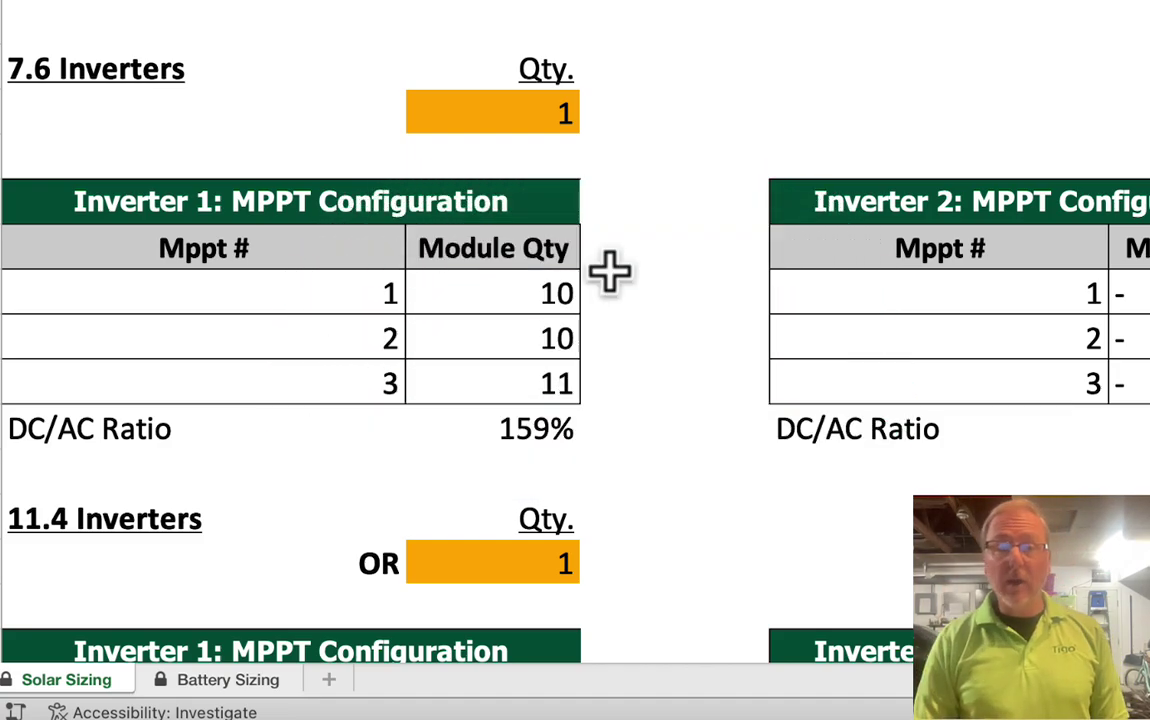
pyautogui.scroll(-10, 610, 270)
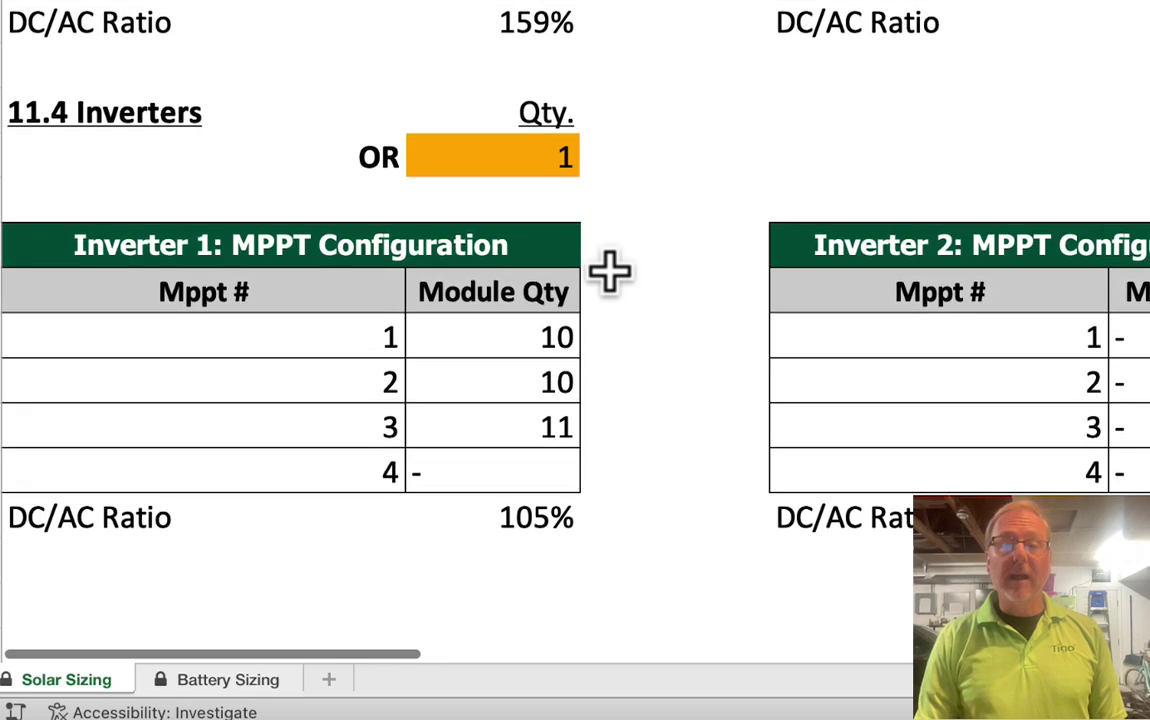
pyautogui.scroll(3, 631, 298)
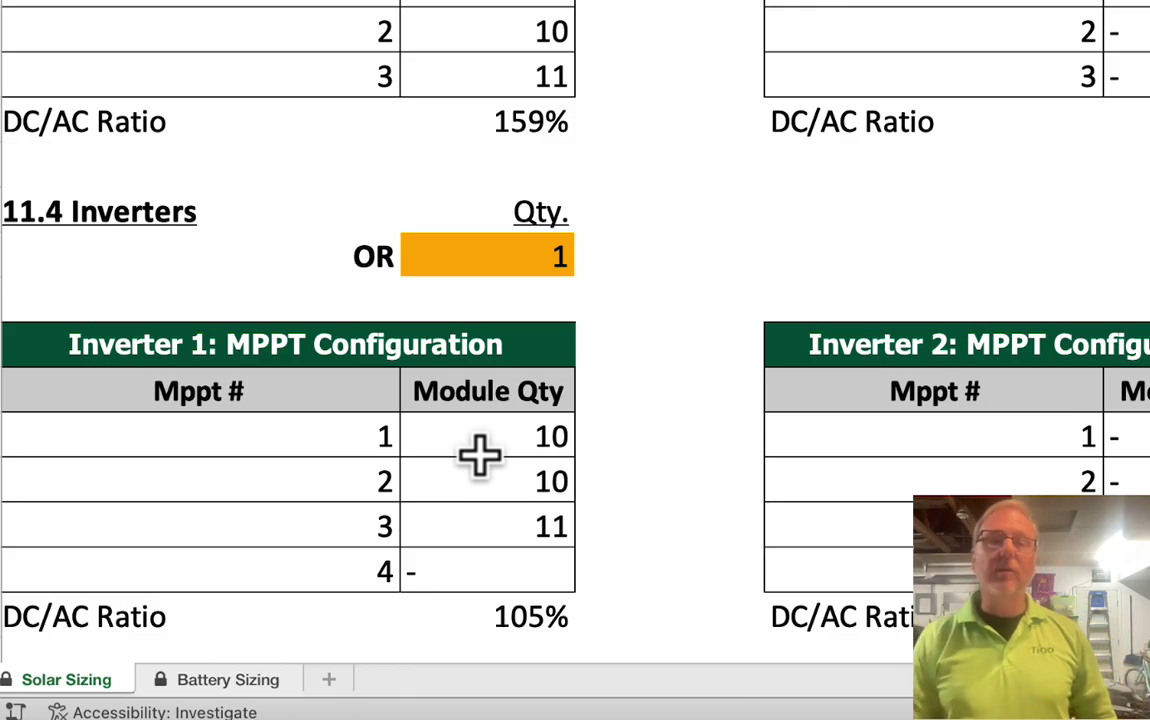
# Set Size Wanted / Existing to 62 modules under System Size.
pyautogui.scroll(10, 480, 455)
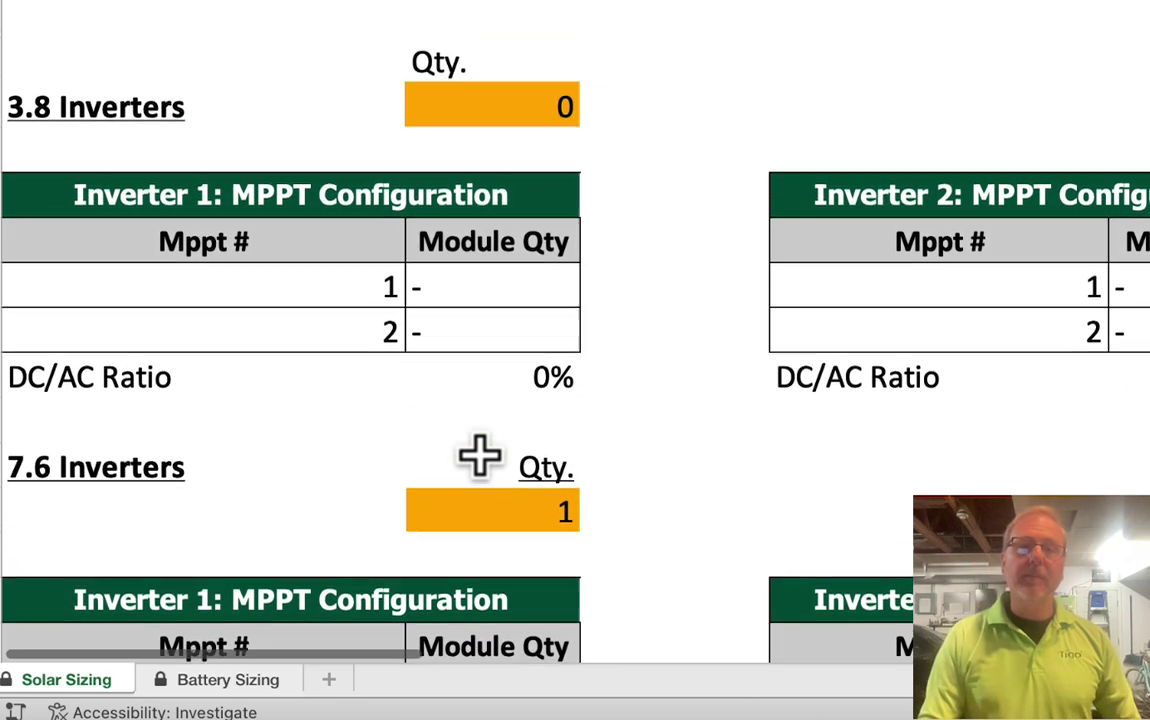
pyautogui.scroll(5, 480, 455)
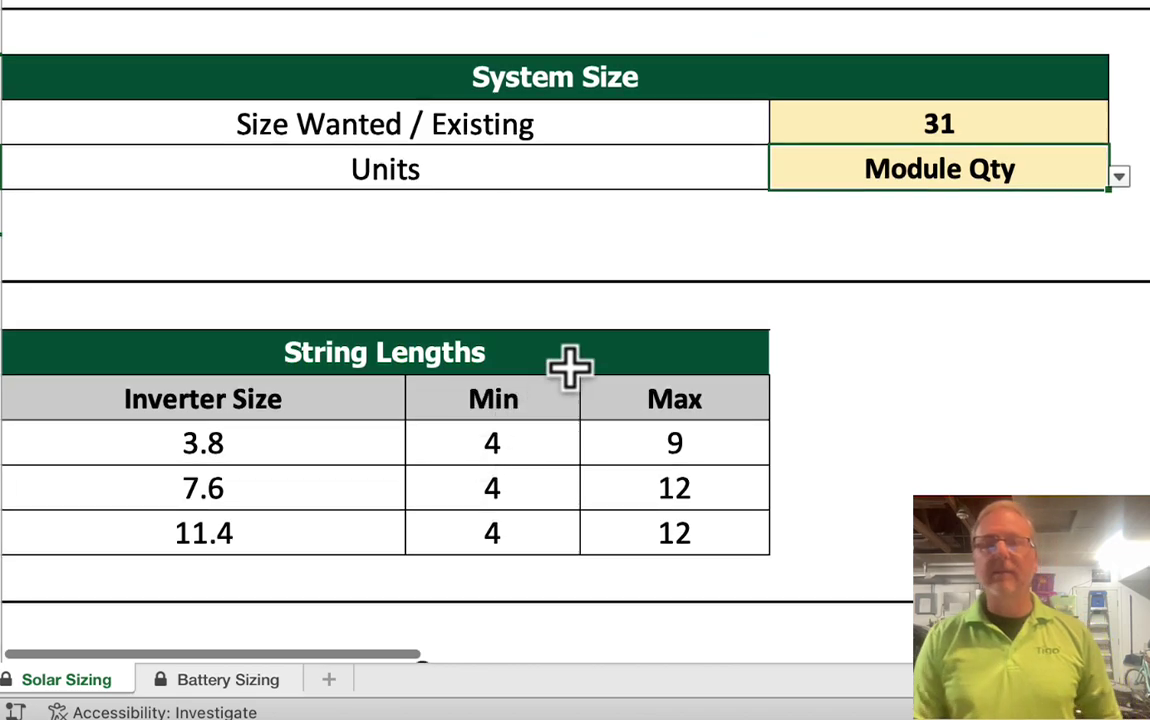
pyautogui.click(985, 125)
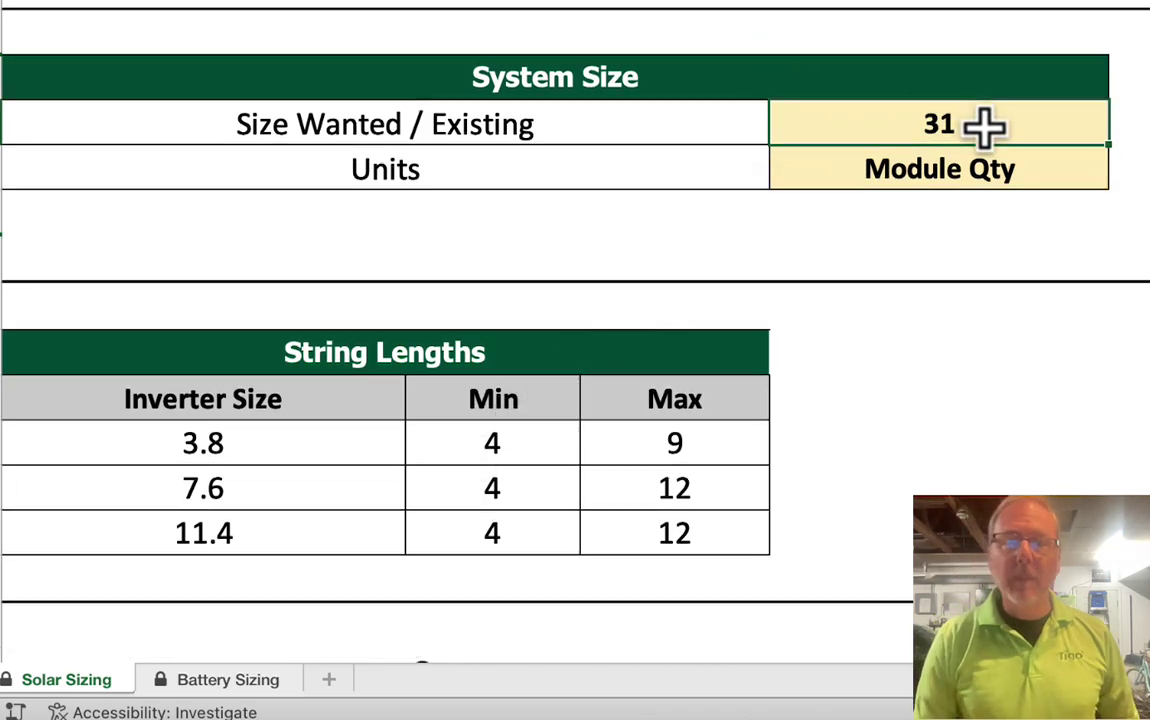
pyautogui.write('62')
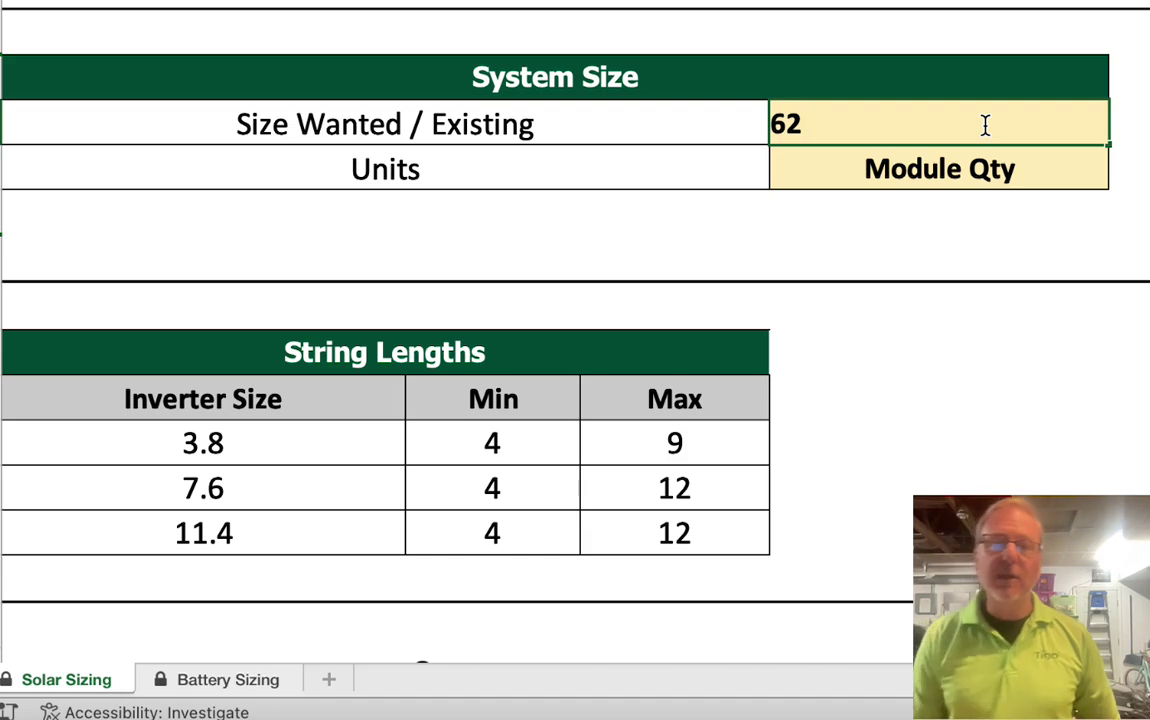
pyautogui.press('Return')
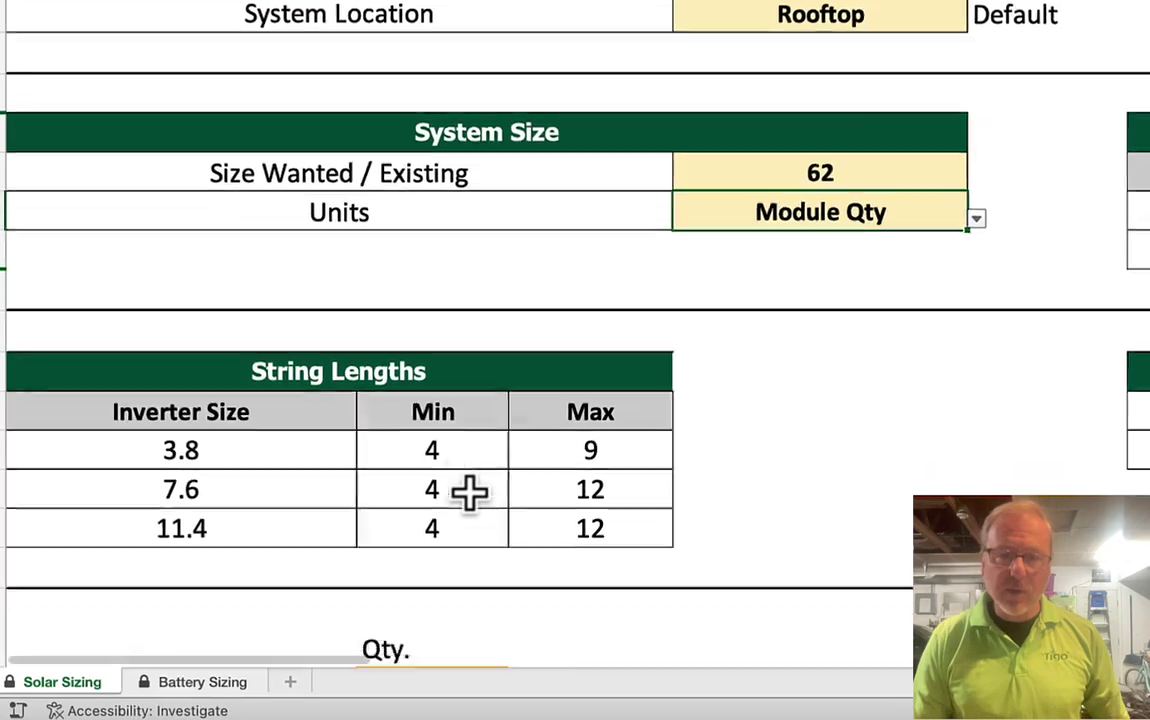
# Check the inverter quantities, MPPT configurations and DC/AC ratios for the 62-module system.
pyautogui.scroll(-5, 510, 475)
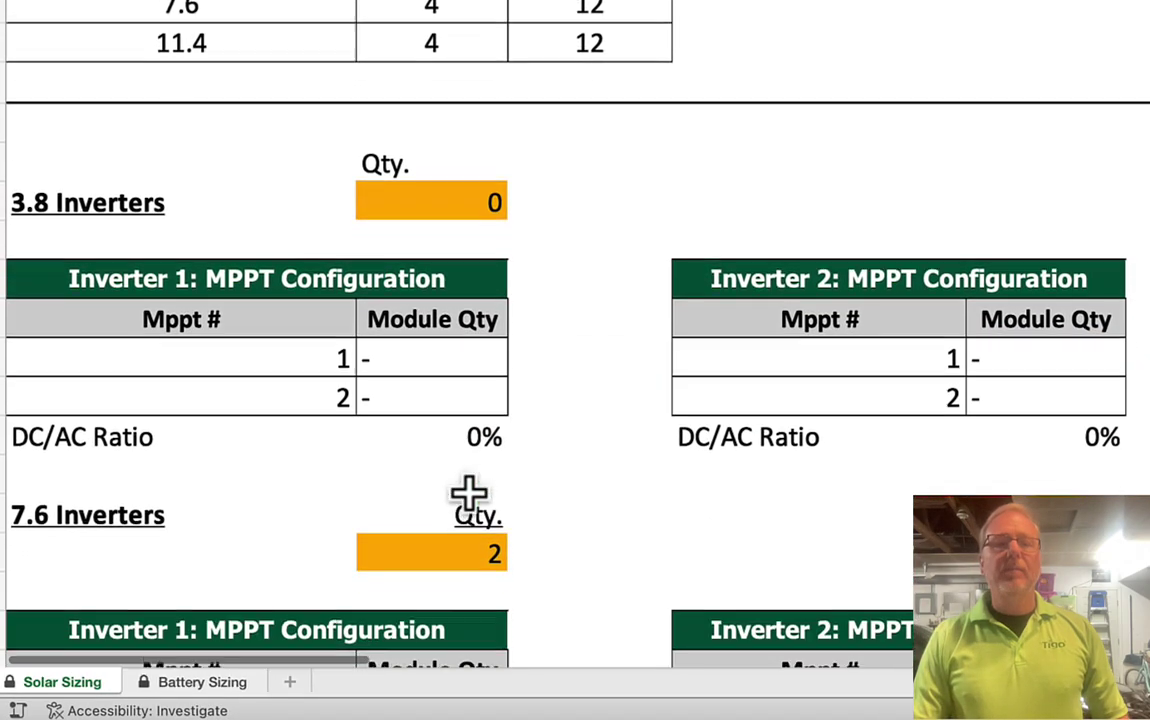
pyautogui.scroll(-8, 470, 492)
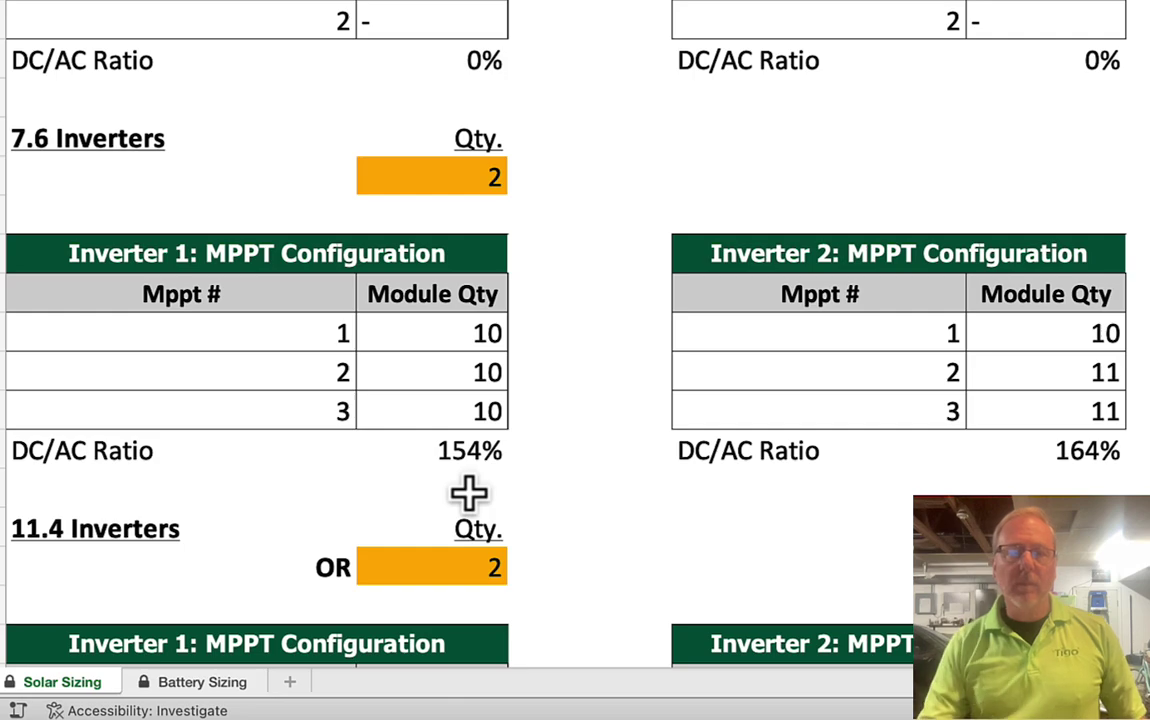
pyautogui.scroll(-5, 469, 491)
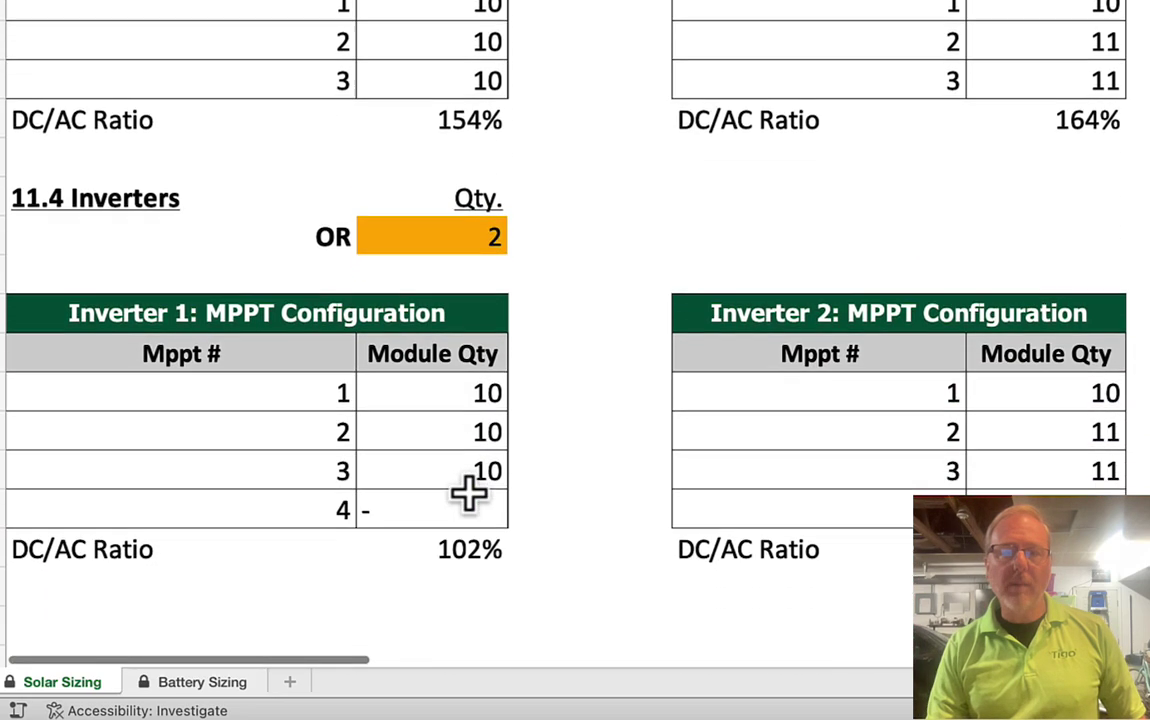